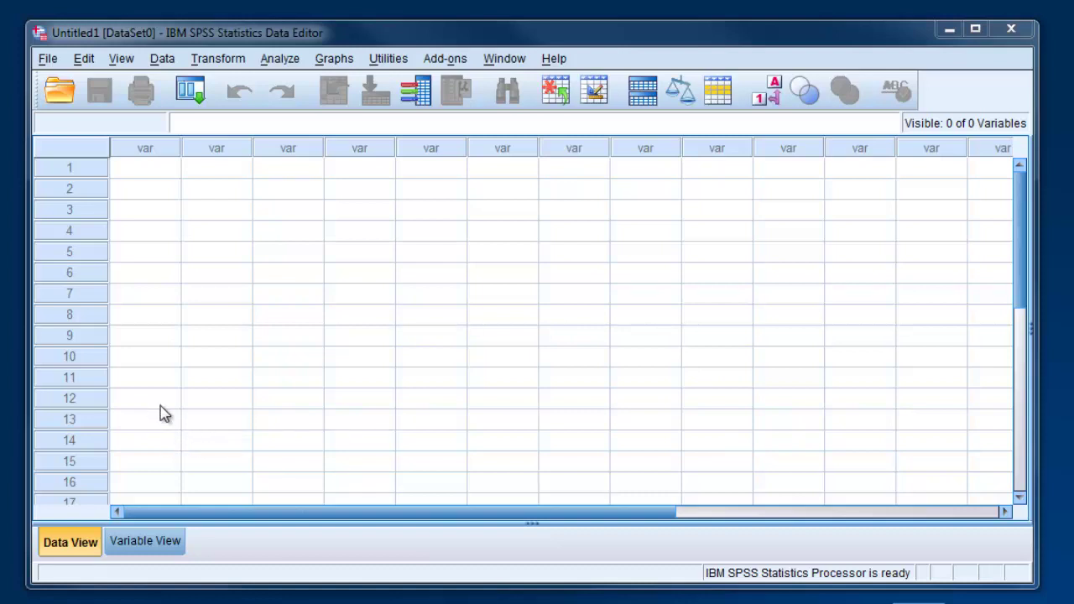
# Switch the empty Data Editor to Variable View
pyautogui.click(165, 546)
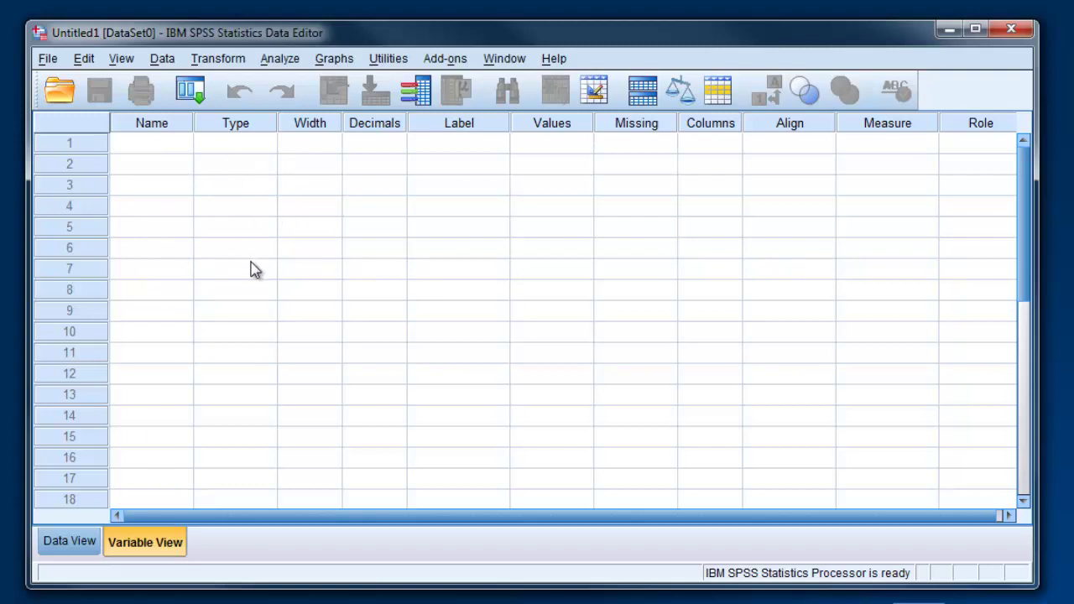
# Create the Artist variable as a String 25 characters wide
pyautogui.click(161, 147)
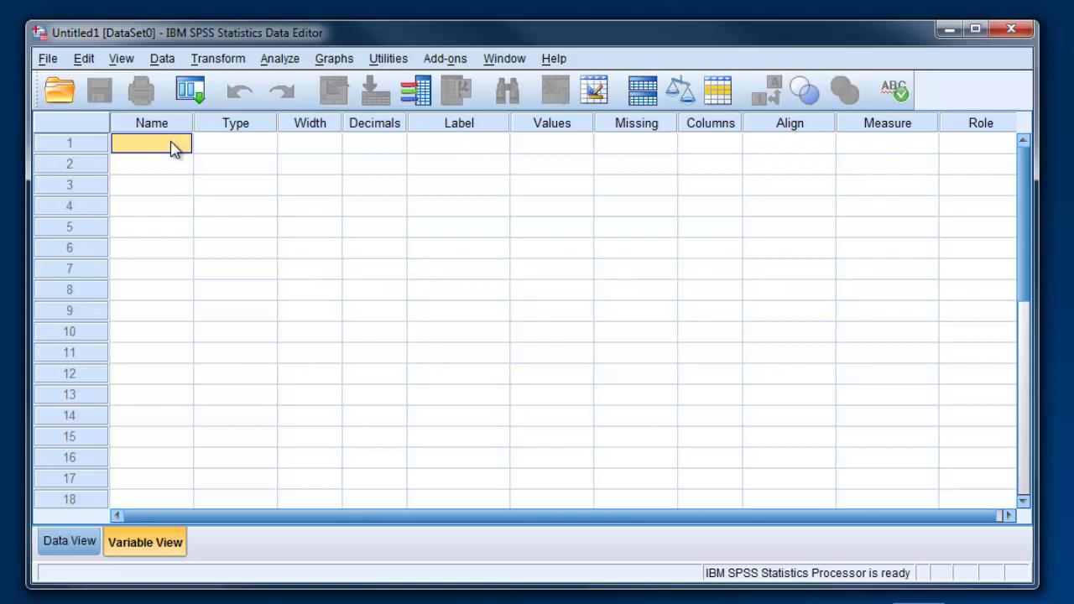
pyautogui.write('Artistq')
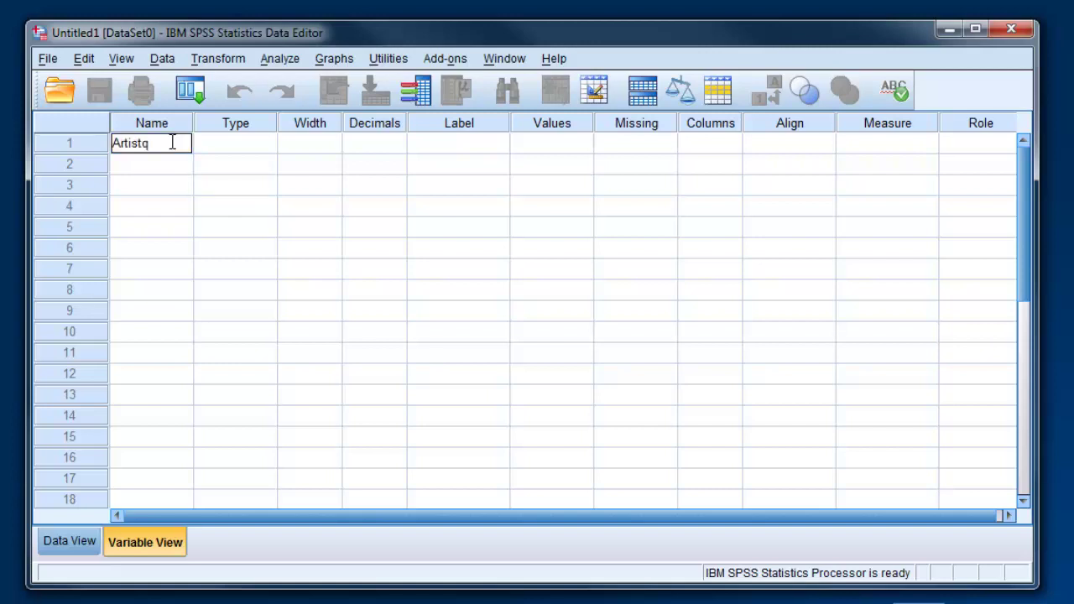
pyautogui.press('BackSpace')
pyautogui.press('Tab')
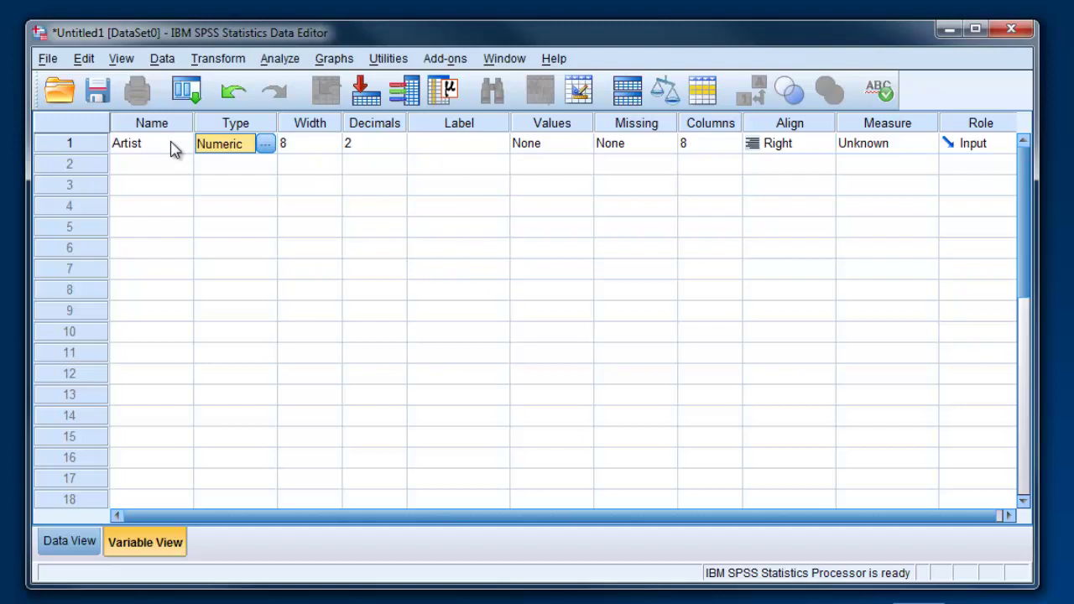
pyautogui.click(265, 147)
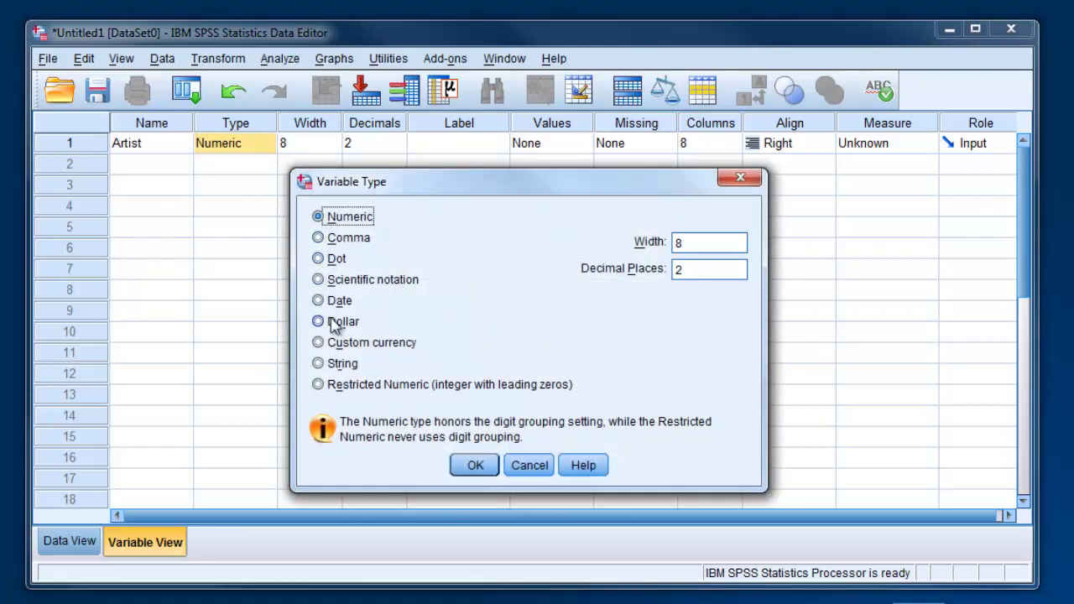
pyautogui.click(319, 365)
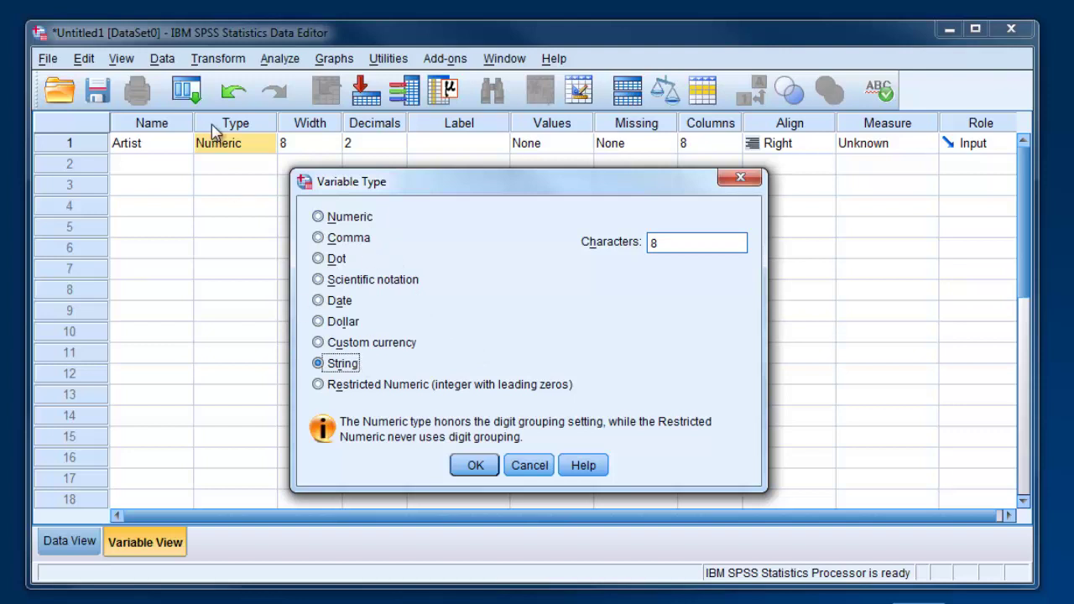
pyautogui.click(668, 243)
pyautogui.moveTo(668, 243); pyautogui.dragTo(649, 243)
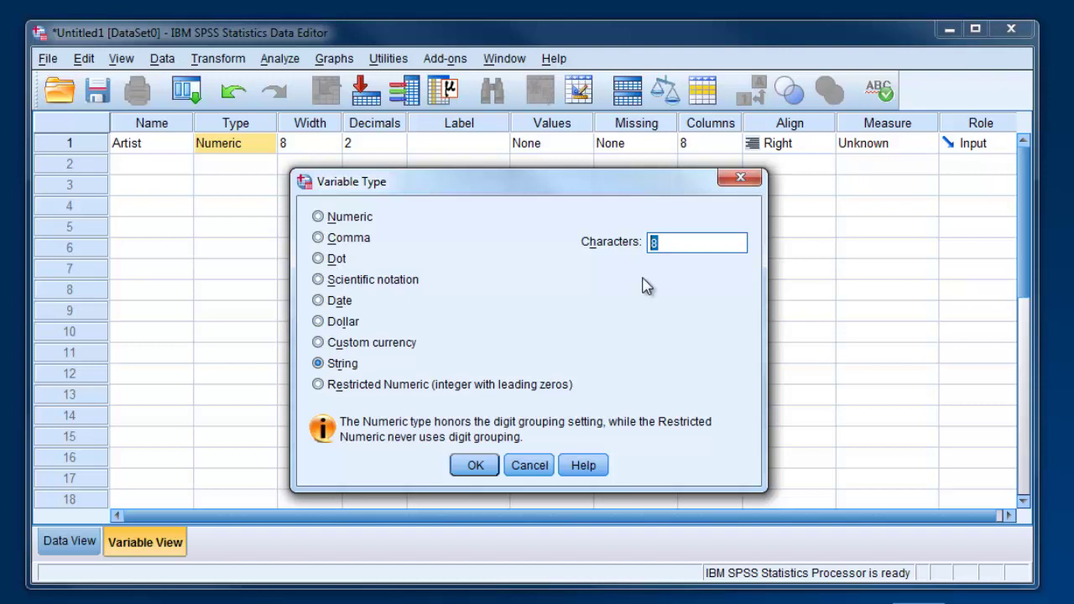
pyautogui.write('25')
pyautogui.click(475, 466)
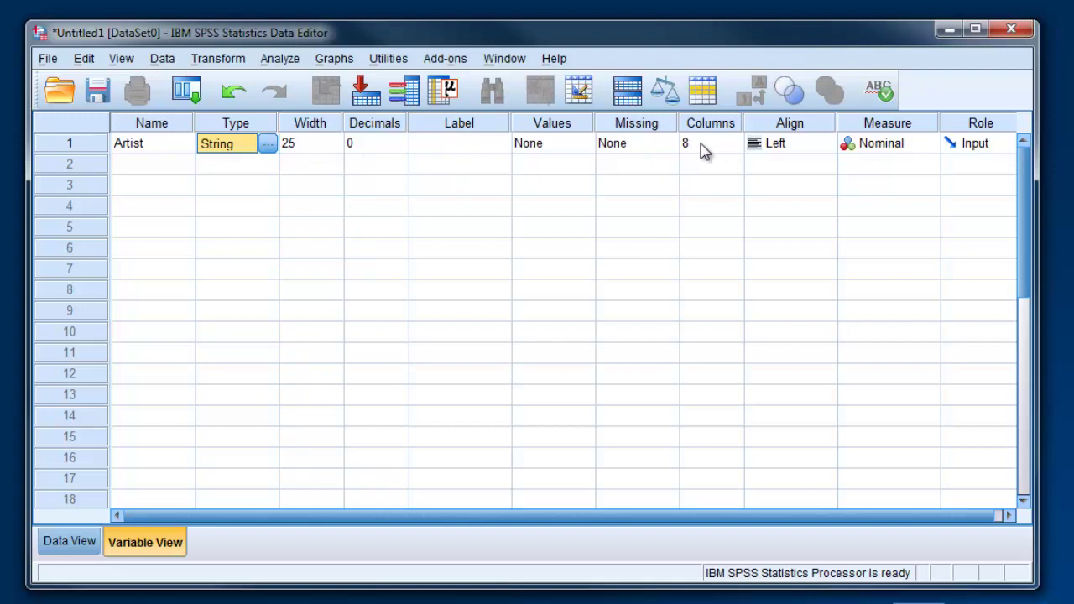
# Create the Album variable as a String 25 characters wide
pyautogui.click(166, 171)
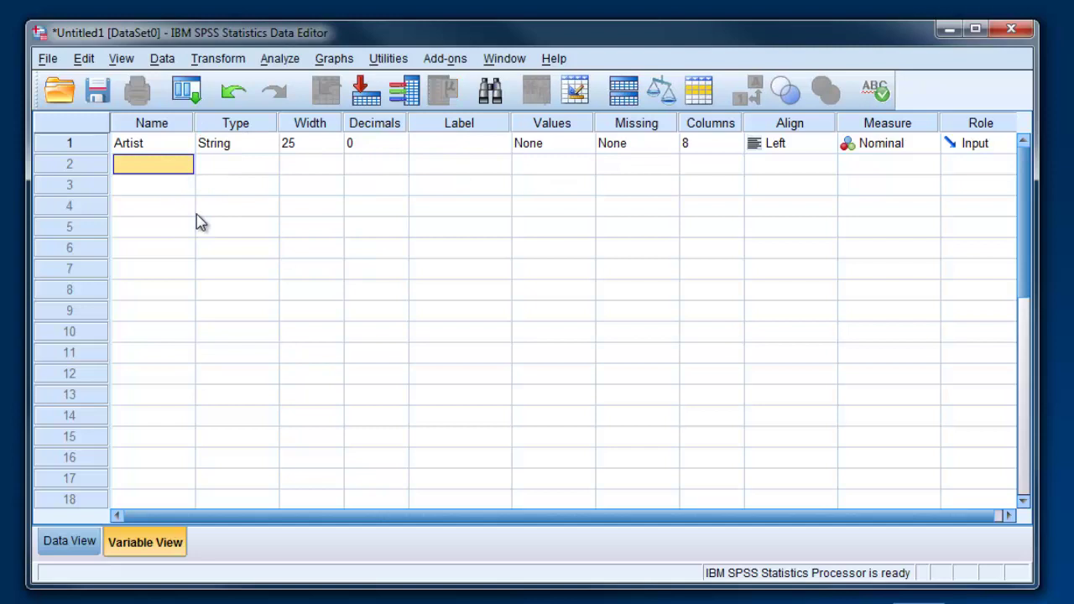
pyautogui.write('Album')
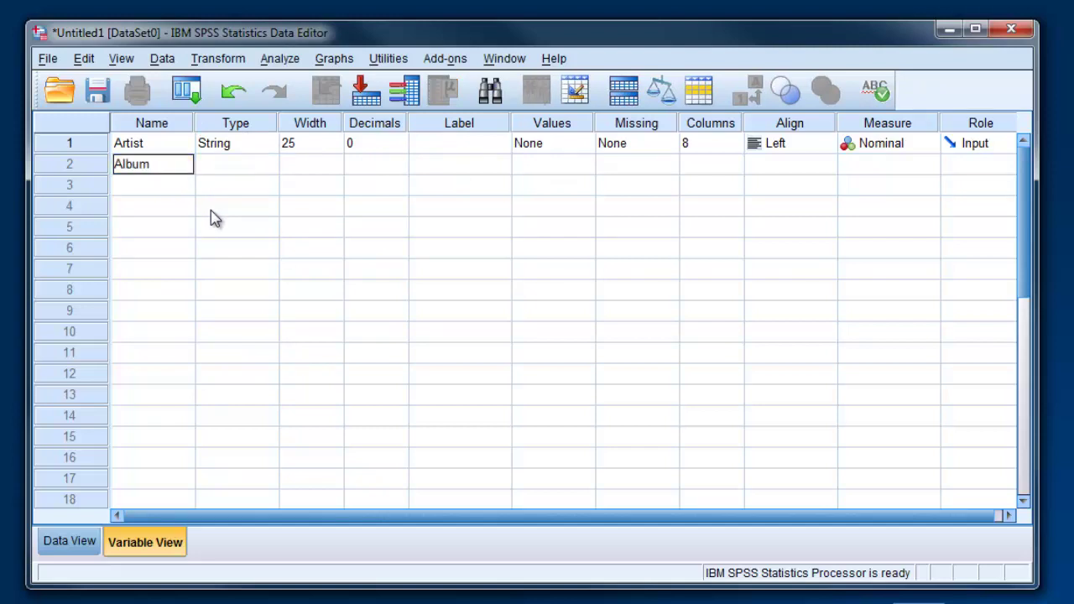
pyautogui.press('Tab')
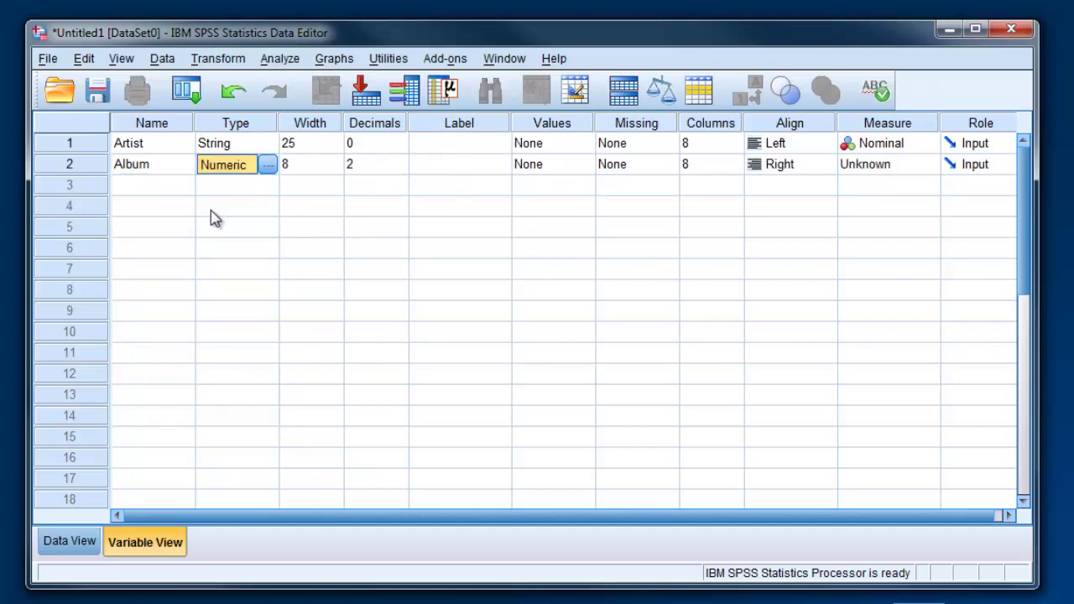
pyautogui.click(270, 166)
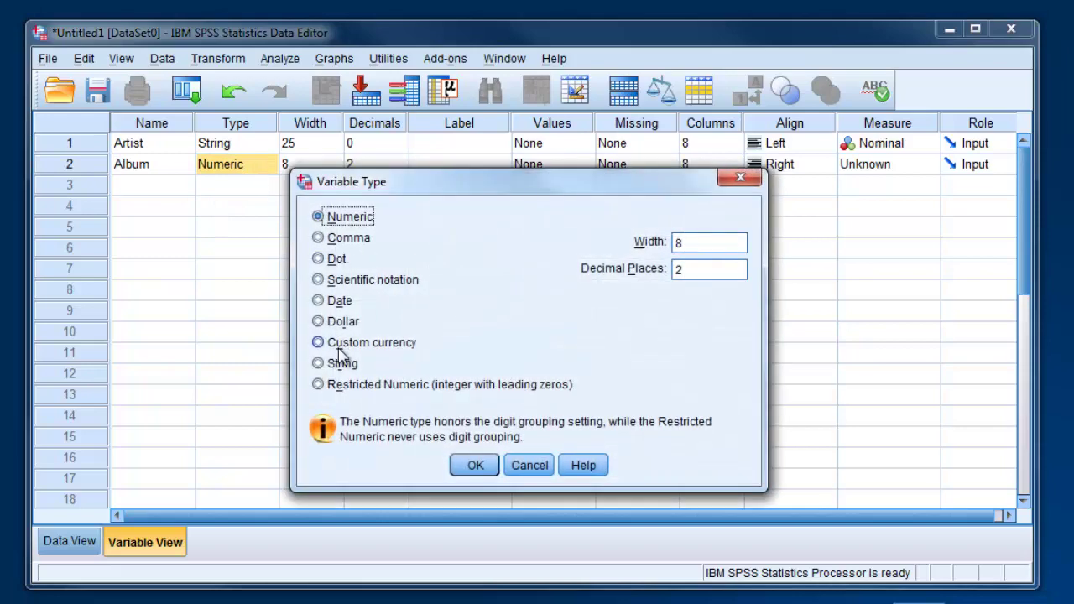
pyautogui.click(344, 364)
pyautogui.doubleClick(654, 244)
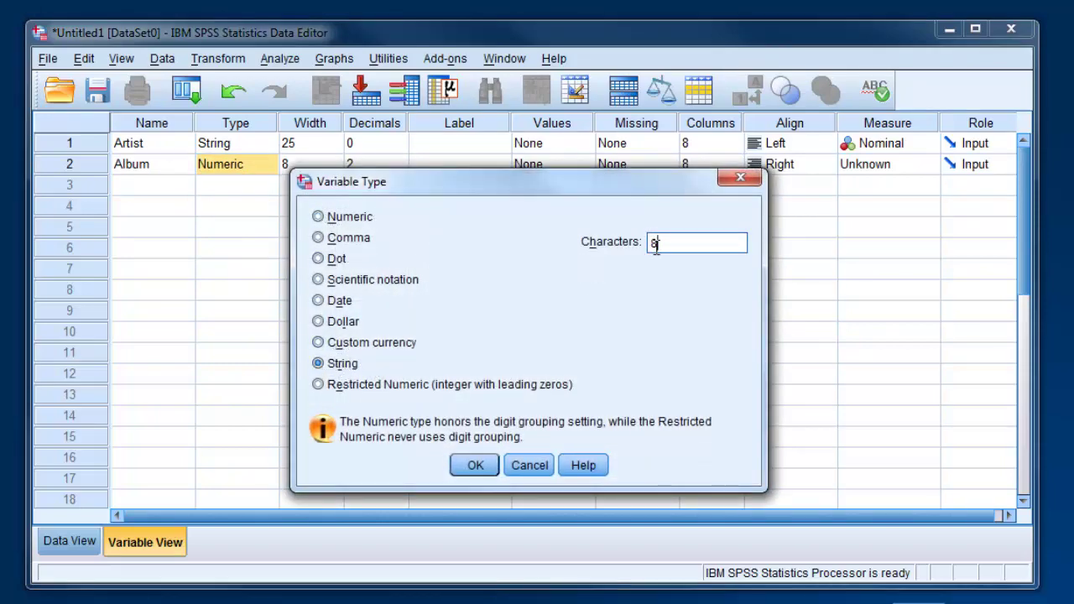
pyautogui.write('25')
pyautogui.click(475, 465)
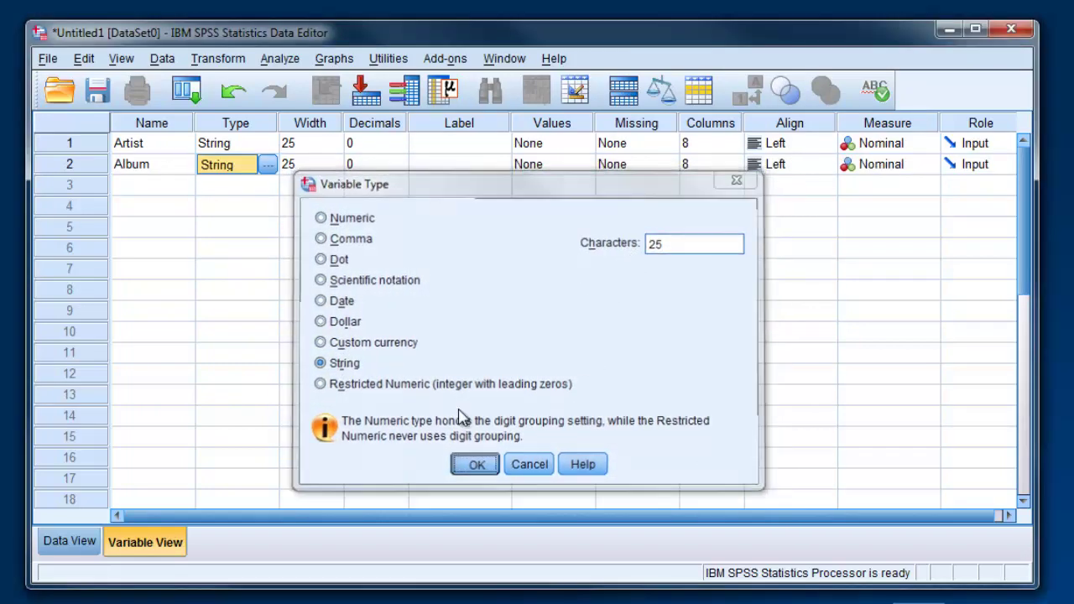
# Name row 3 Songs, lower its decimals to 0, and set measure to Scale
pyautogui.click(143, 187)
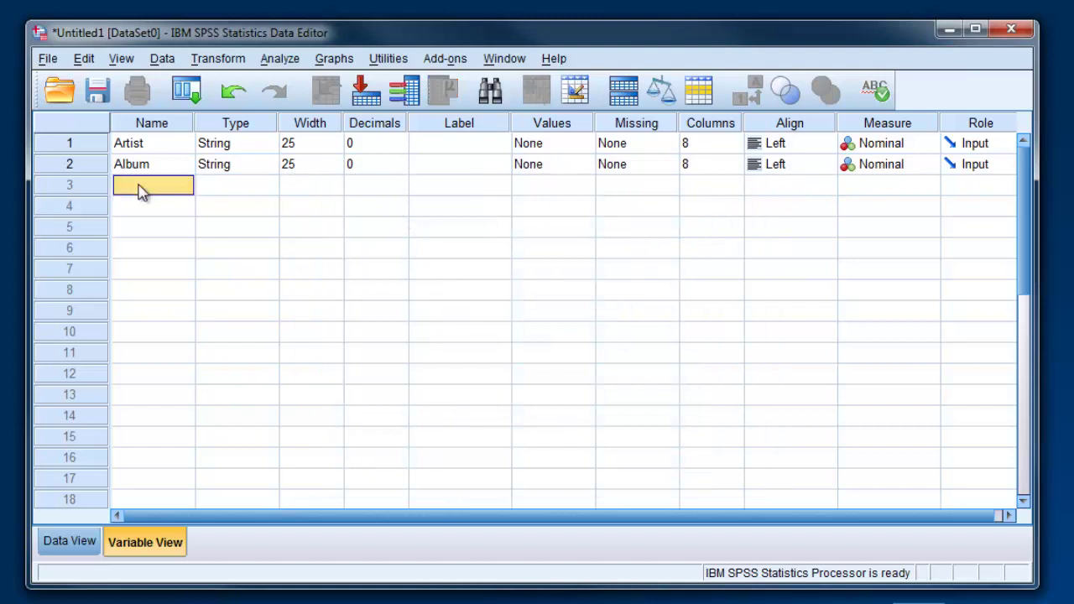
pyautogui.write('Songs')
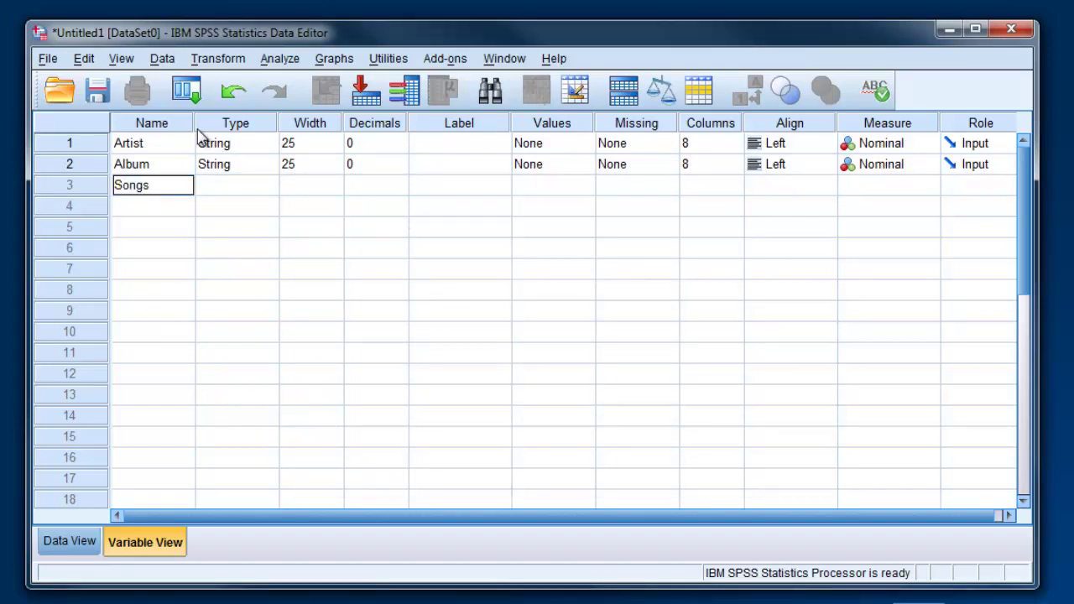
pyautogui.press('Tab')
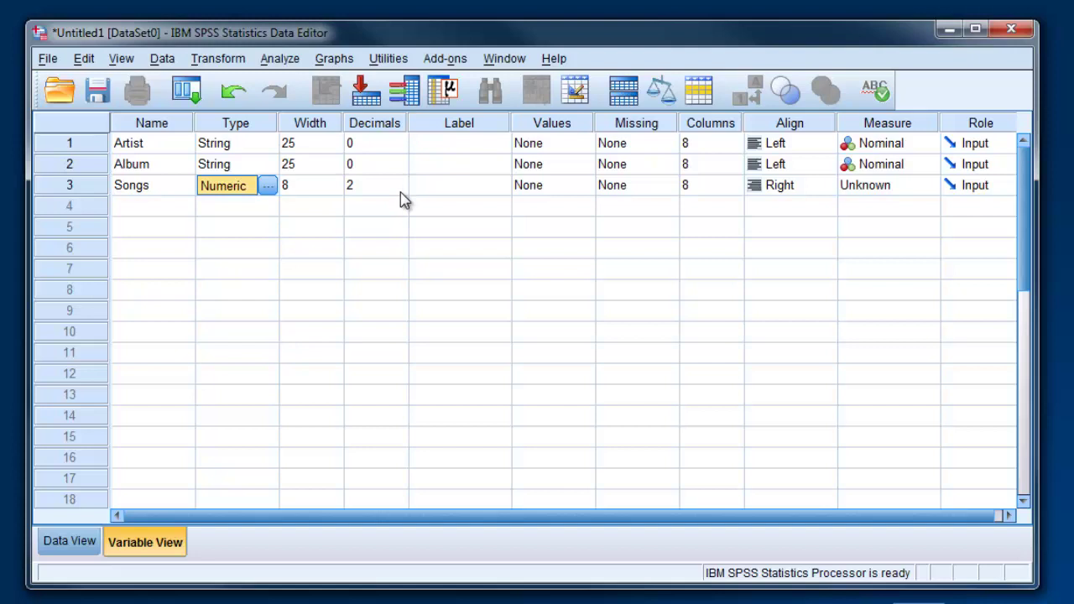
pyautogui.click(401, 192)
pyautogui.click(401, 190)
pyautogui.click(401, 191)
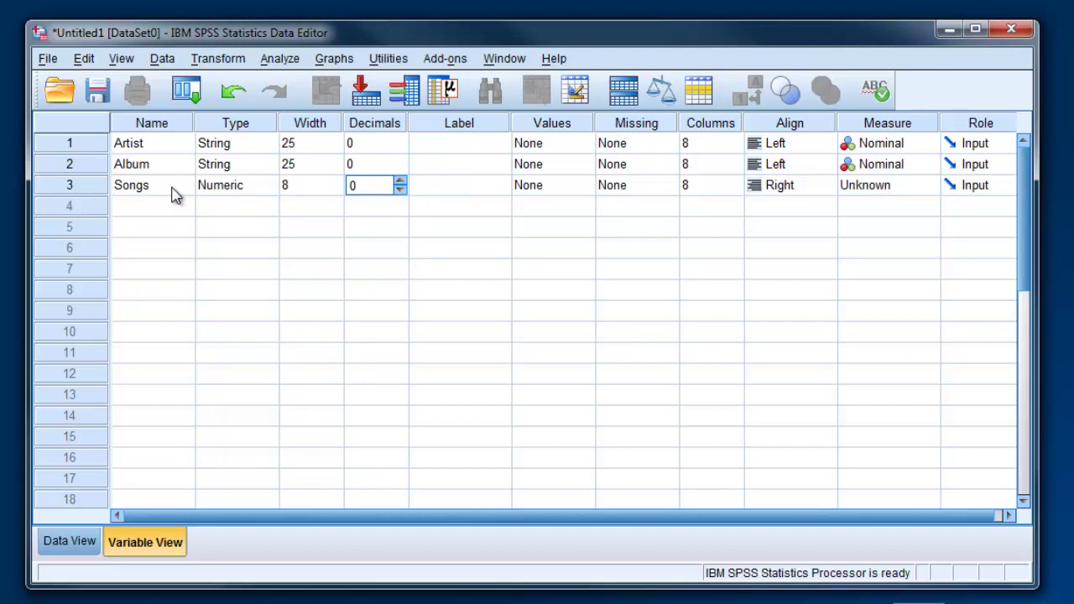
pyautogui.click(911, 193)
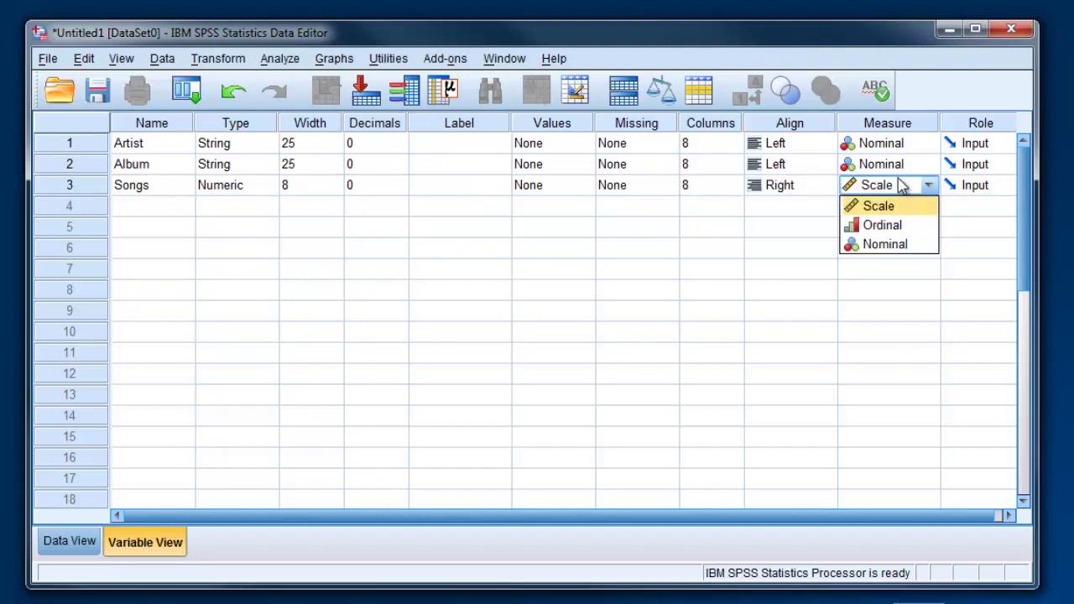
pyautogui.click(900, 214)
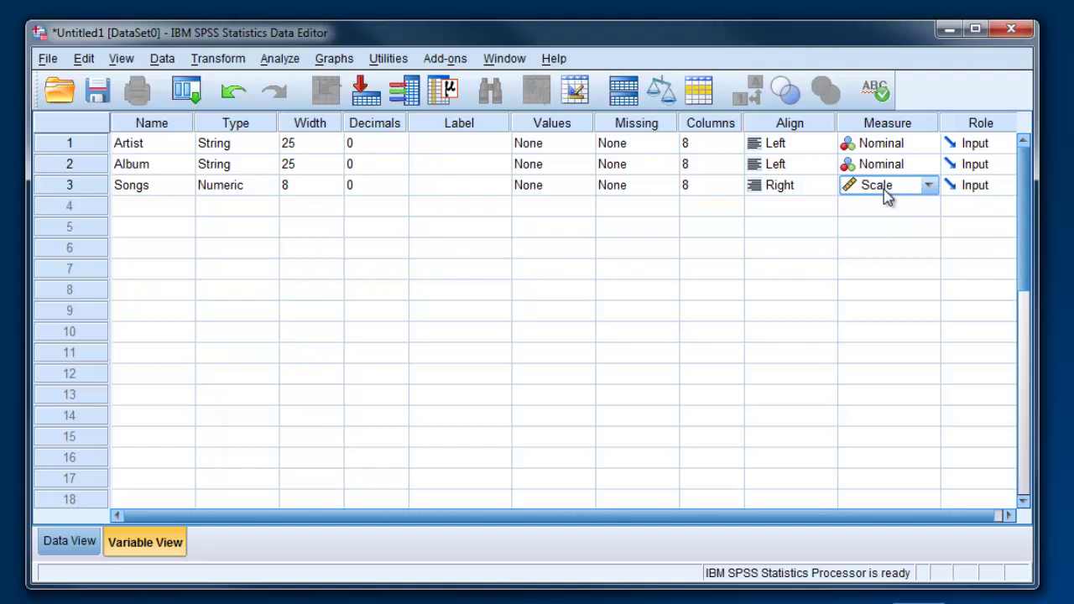
# Name row 4 Album_Length, fixing the invalid space, and lower its decimals to 0
pyautogui.click(152, 207)
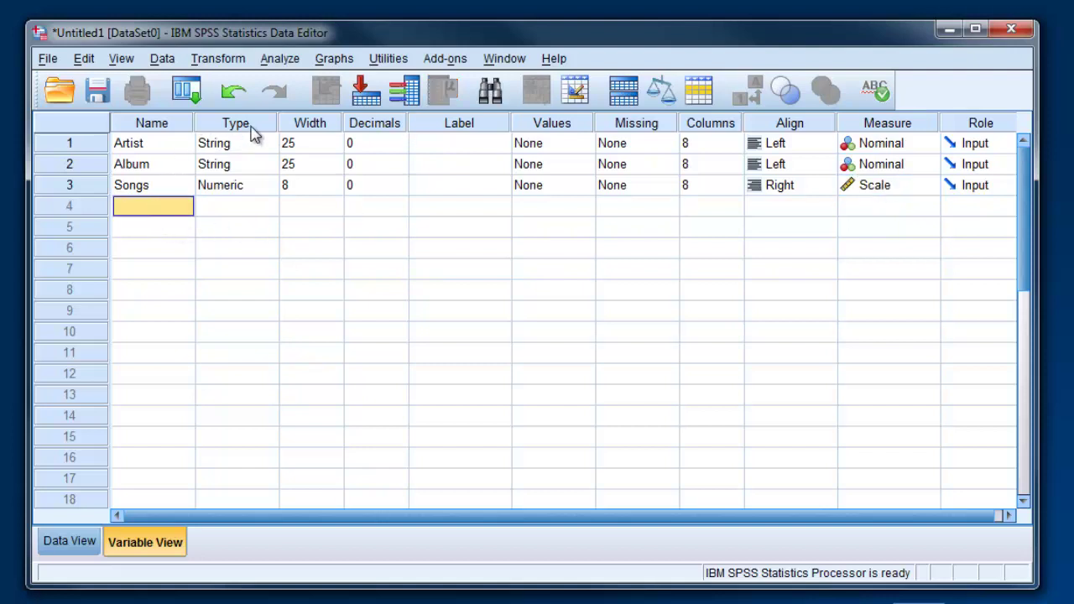
pyautogui.write('A')
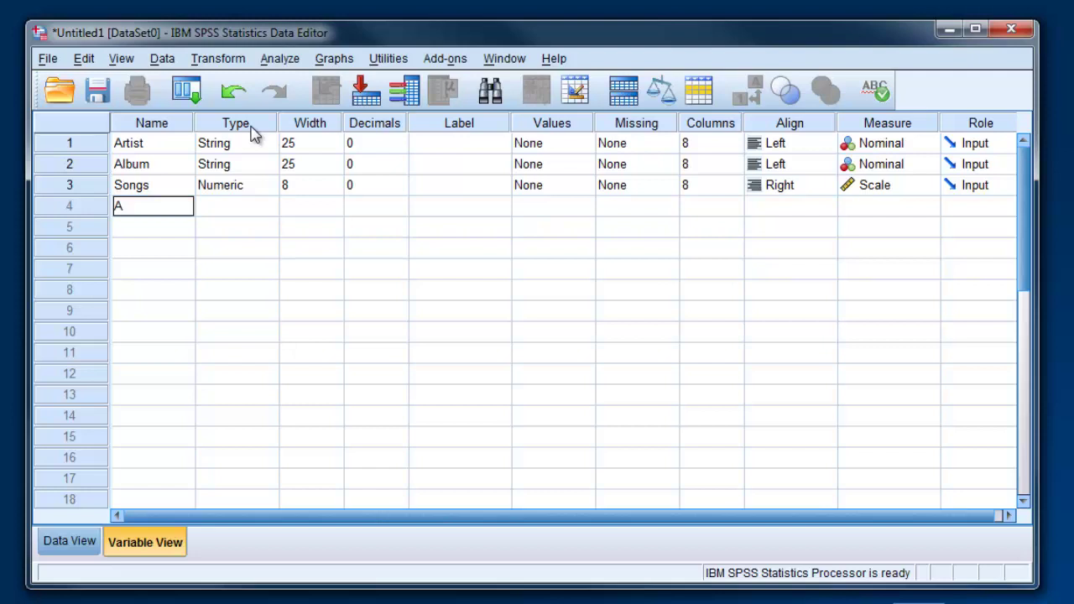
pyautogui.write('lbum Length')
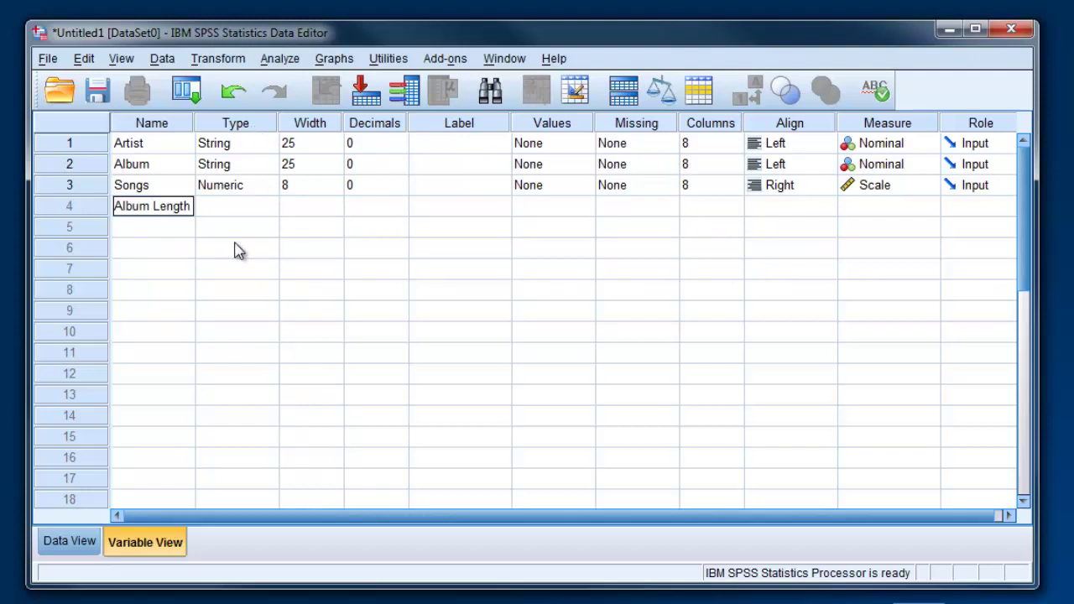
pyautogui.press('Return')
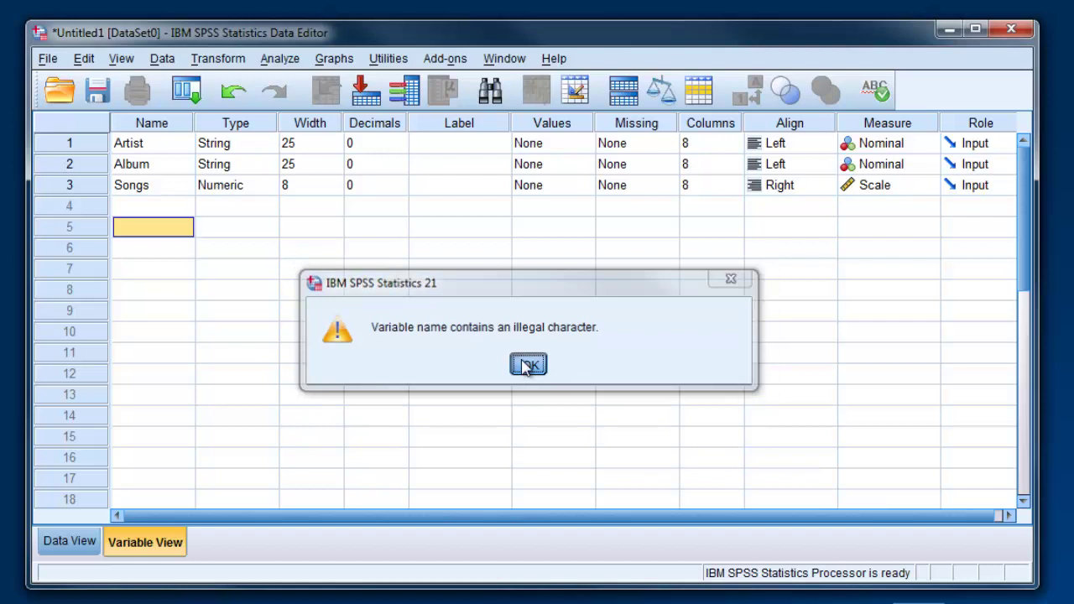
pyautogui.click(527, 366)
pyautogui.write('A')
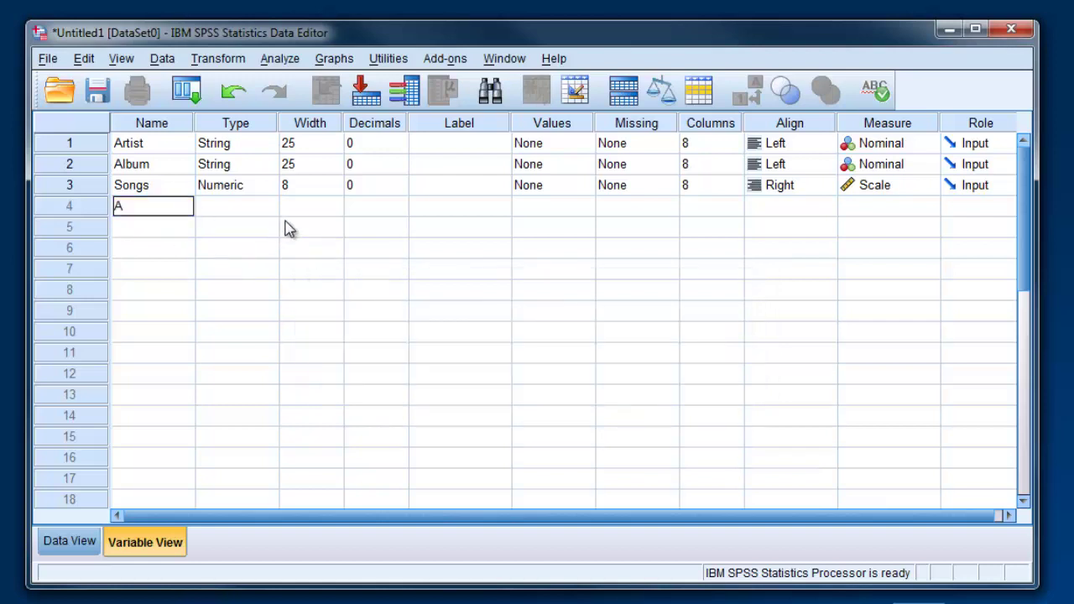
pyautogui.write('lbum')
pyautogui.write('_Length')
pyautogui.press('Tab')
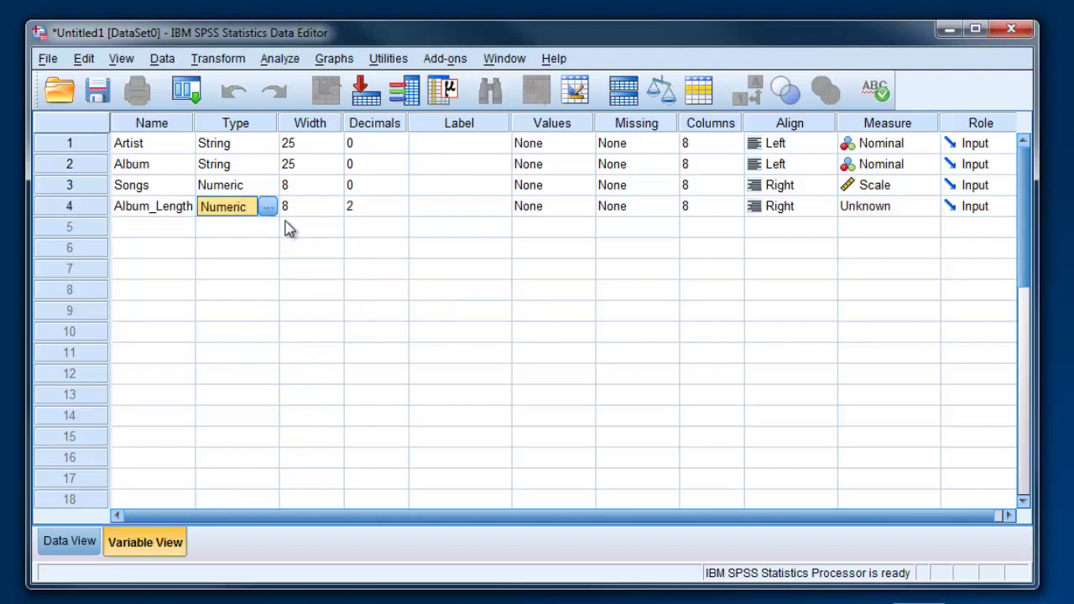
pyautogui.click(403, 214)
pyautogui.click(401, 211)
pyautogui.click(401, 212)
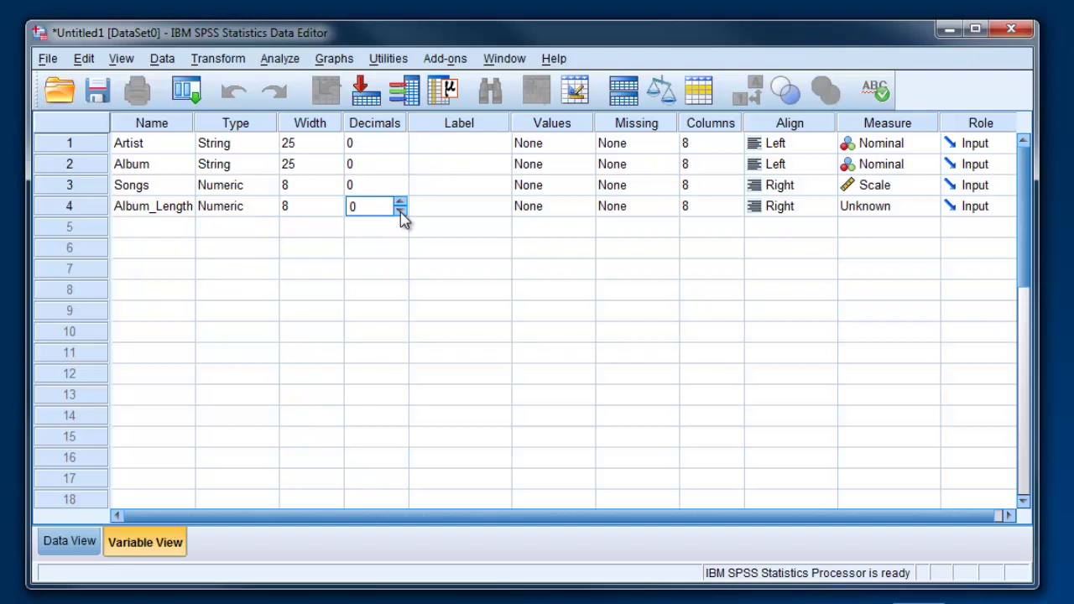
# Label Album_Length 'length of album in minutes', widen the Label column, and choose Scale
pyautogui.click(435, 210)
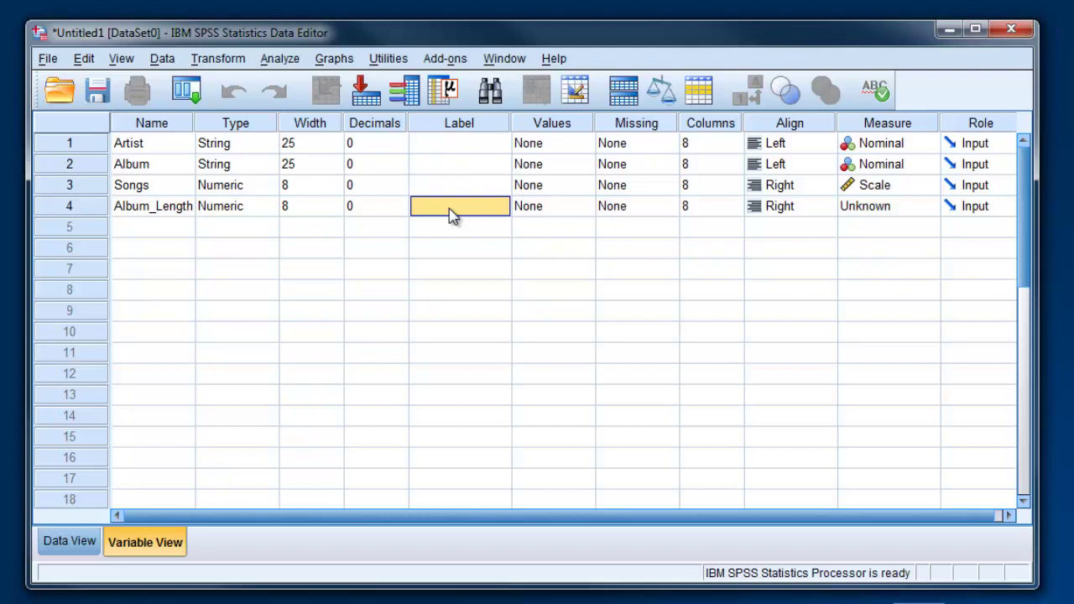
pyautogui.write('length of alu')
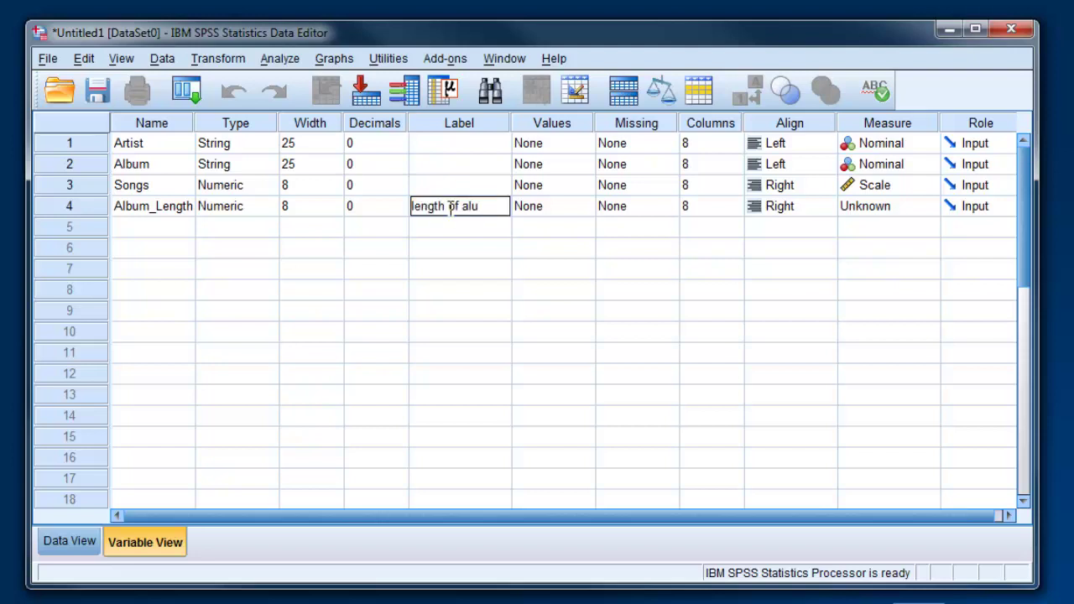
pyautogui.press('BackSpace')
pyautogui.write('bum in min')
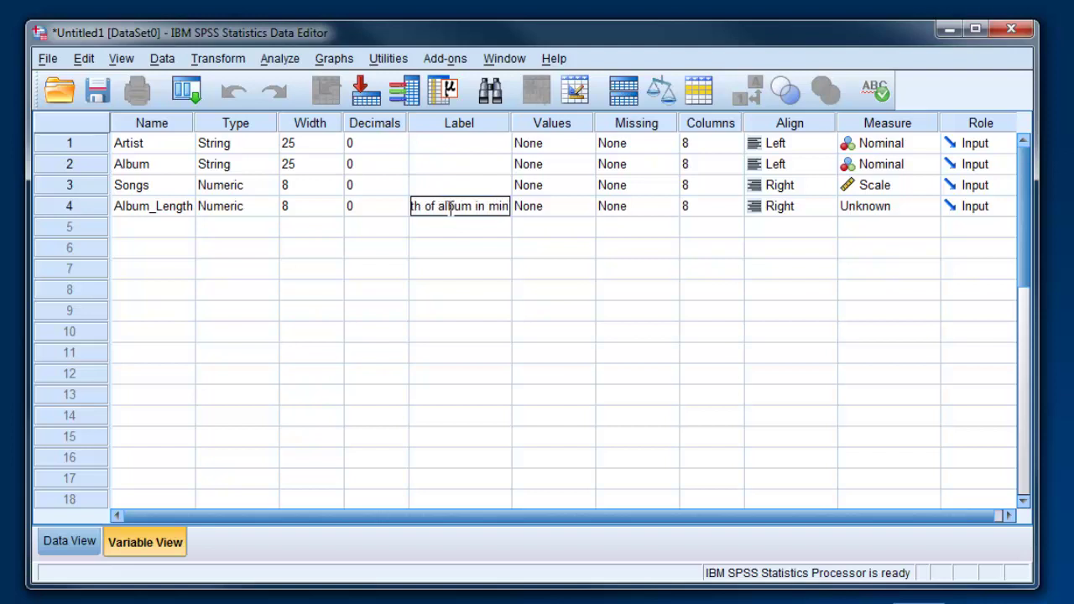
pyautogui.write('utes')
pyautogui.press('Return')
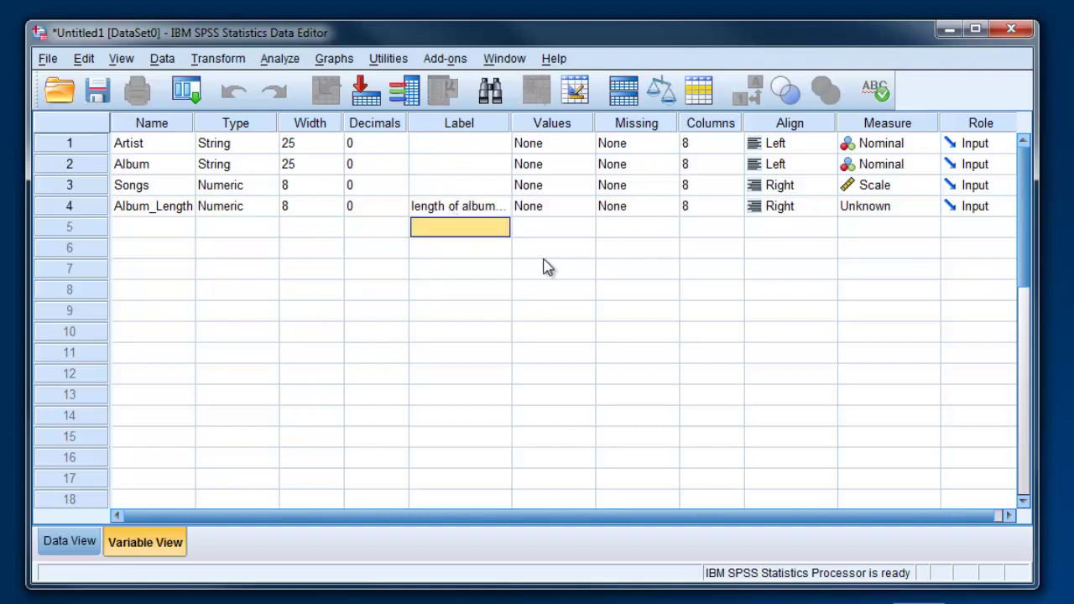
pyautogui.moveTo(510, 123); pyautogui.dragTo(568, 125)
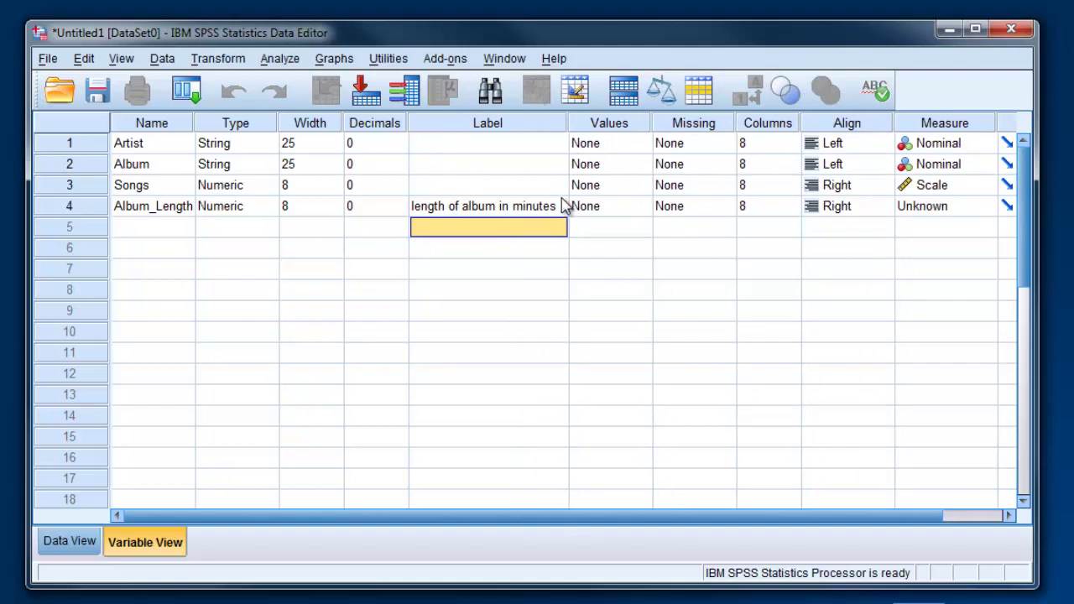
pyautogui.click(983, 206)
pyautogui.click(954, 233)
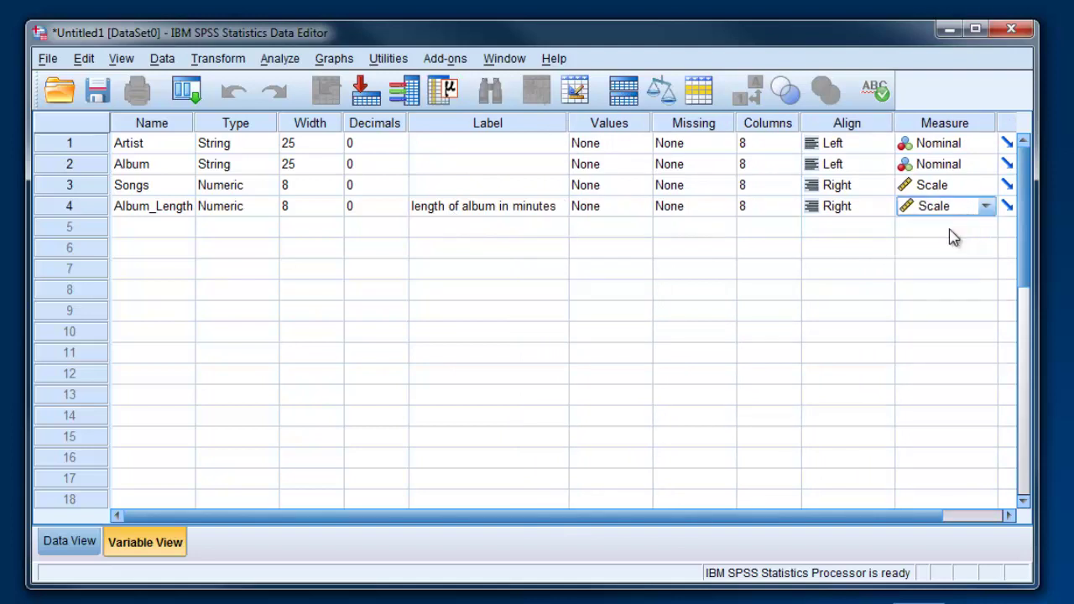
# Name row 5 Country and reduce its decimals to 0
pyautogui.click(172, 232)
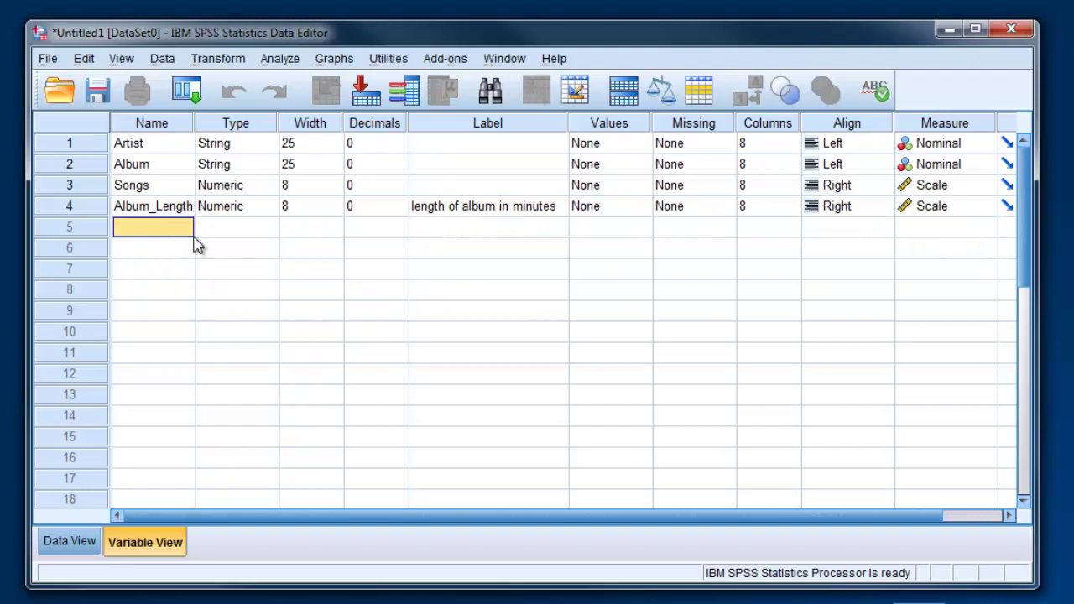
pyautogui.write('Country')
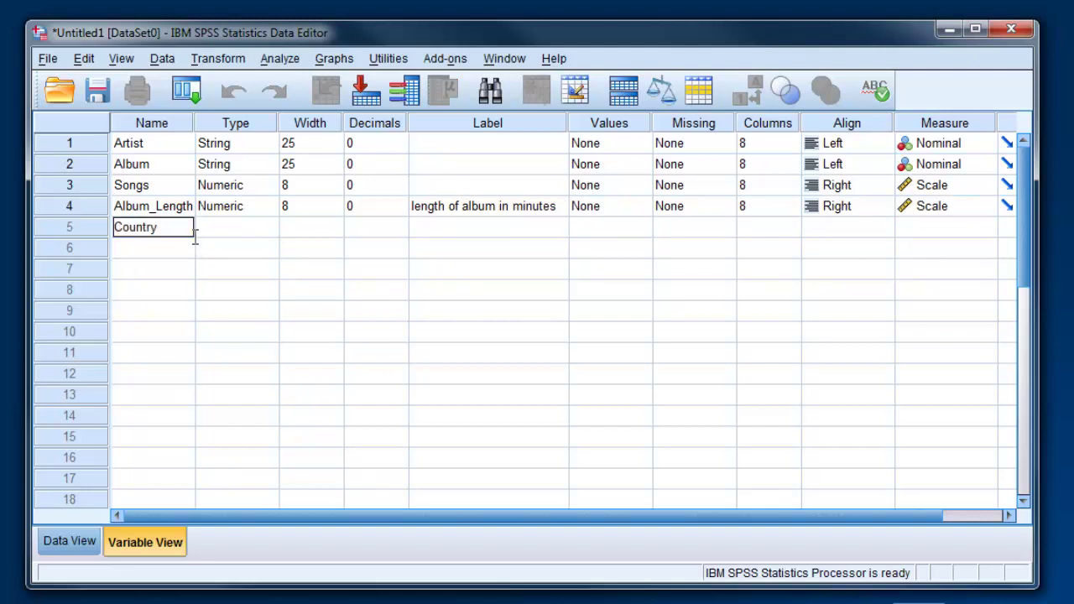
pyautogui.press('Tab')
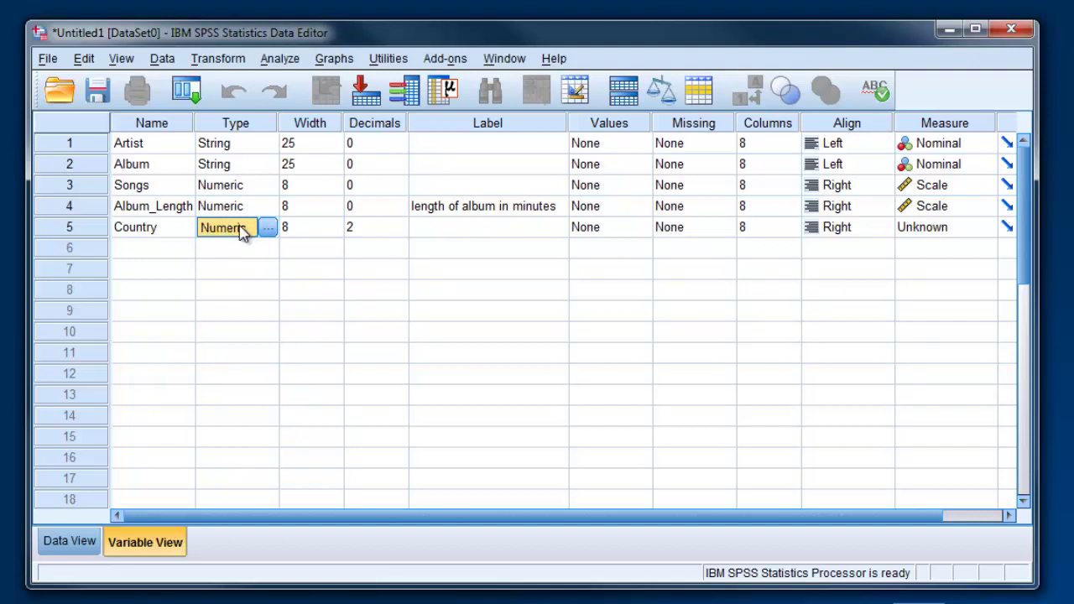
pyautogui.click(400, 235)
pyautogui.click(400, 234)
pyautogui.click(400, 234)
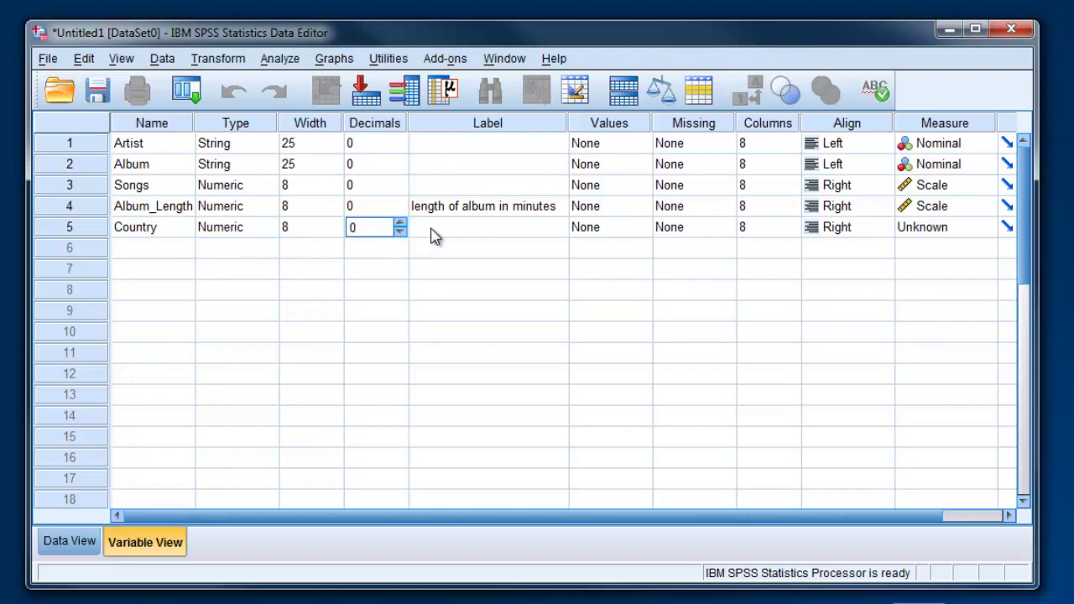
pyautogui.click(431, 234)
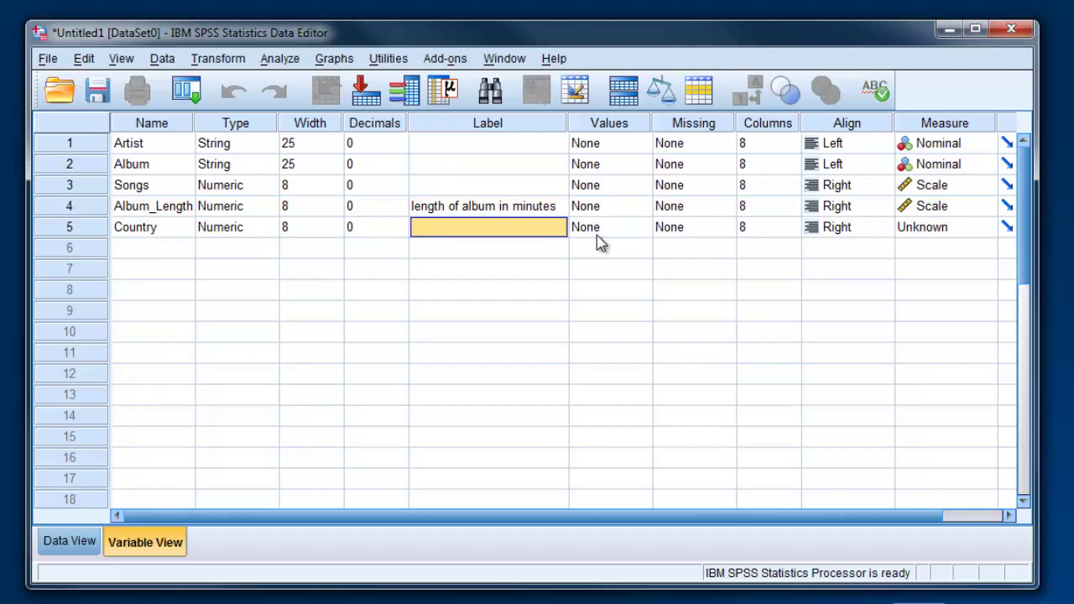
# Add value labels 1 = France and 2 = Sweden for Country
pyautogui.click(640, 233)
pyautogui.click(640, 228)
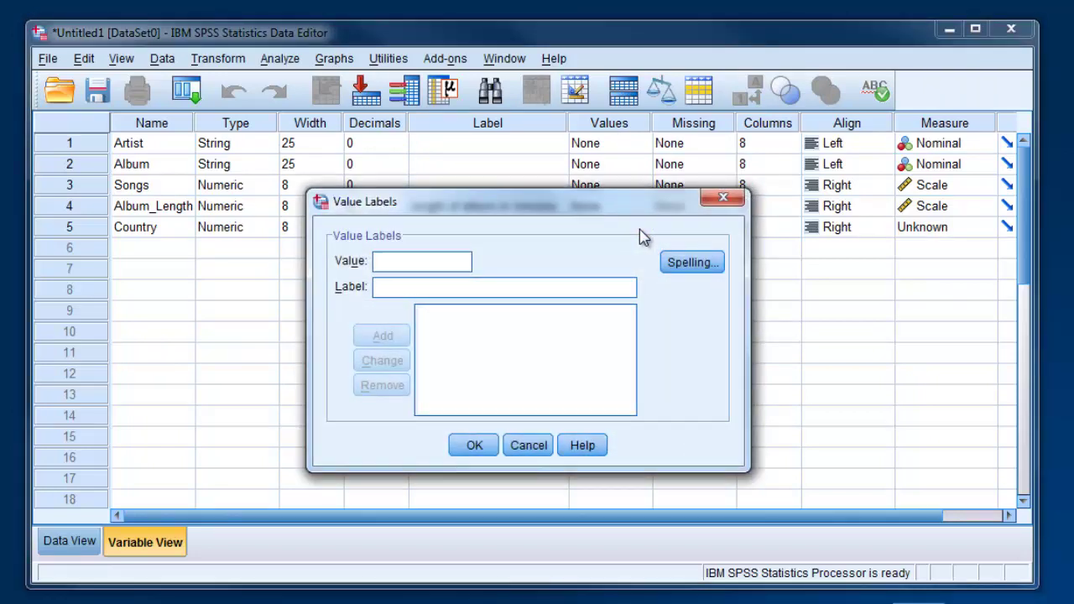
pyautogui.write('1')
pyautogui.write('France')
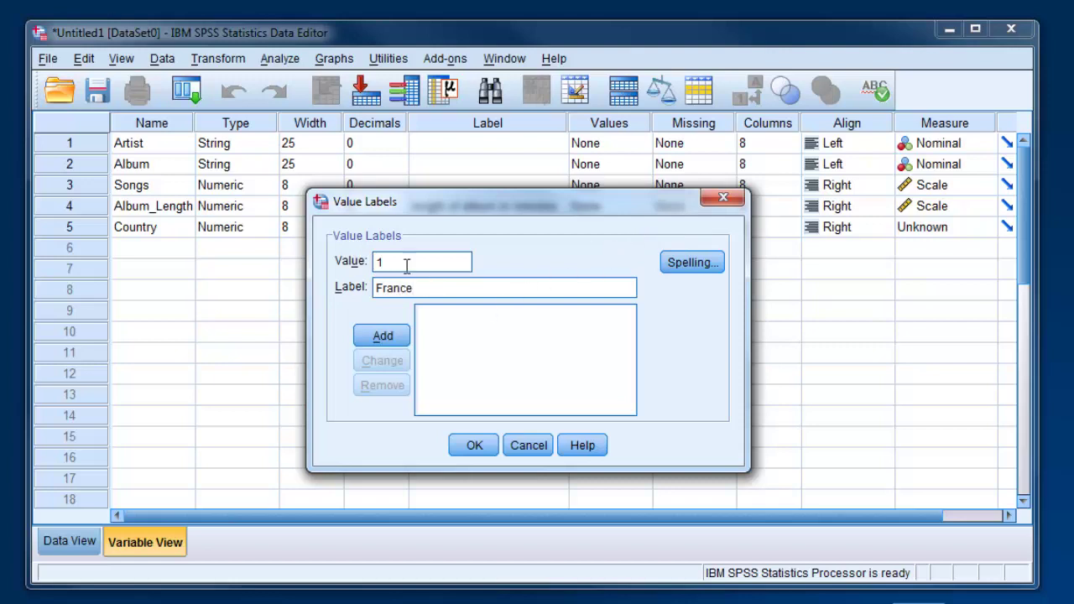
pyautogui.click(383, 336)
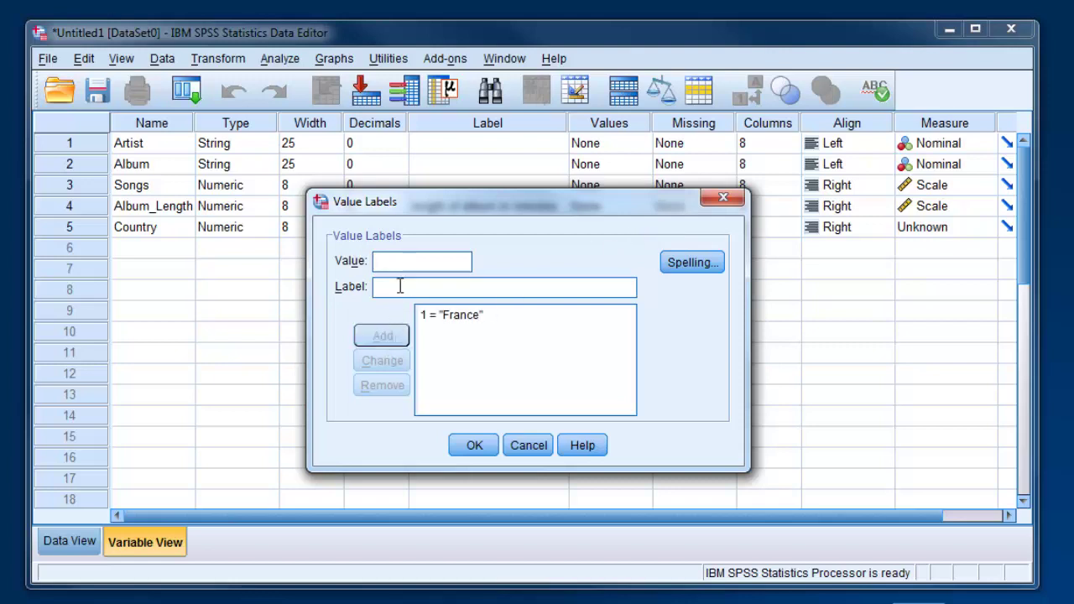
pyautogui.click(422, 262)
pyautogui.write('2')
pyautogui.press('Tab')
pyautogui.write('Sweden')
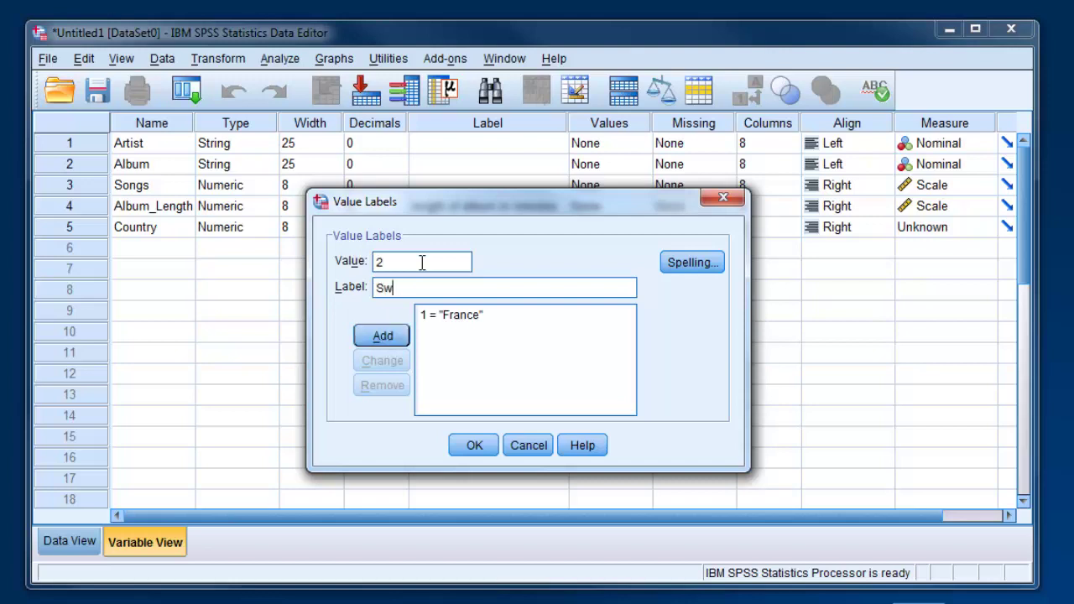
pyautogui.click(383, 335)
# Add value labels 3 = UK and 4 = USA for Country
pyautogui.write('3')
pyautogui.press('Tab')
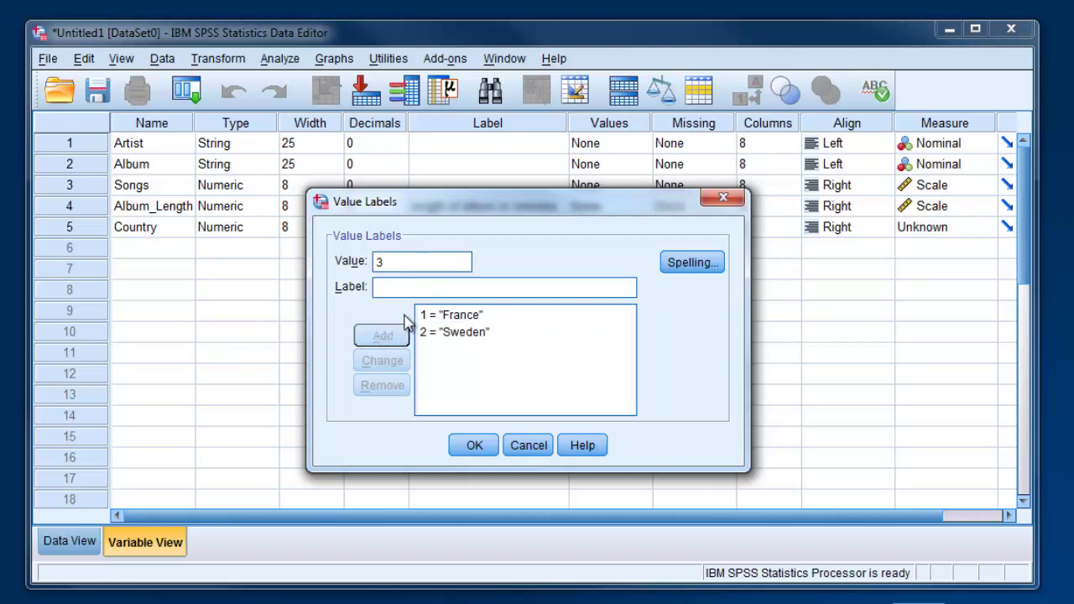
pyautogui.write('UK')
pyautogui.click(396, 334)
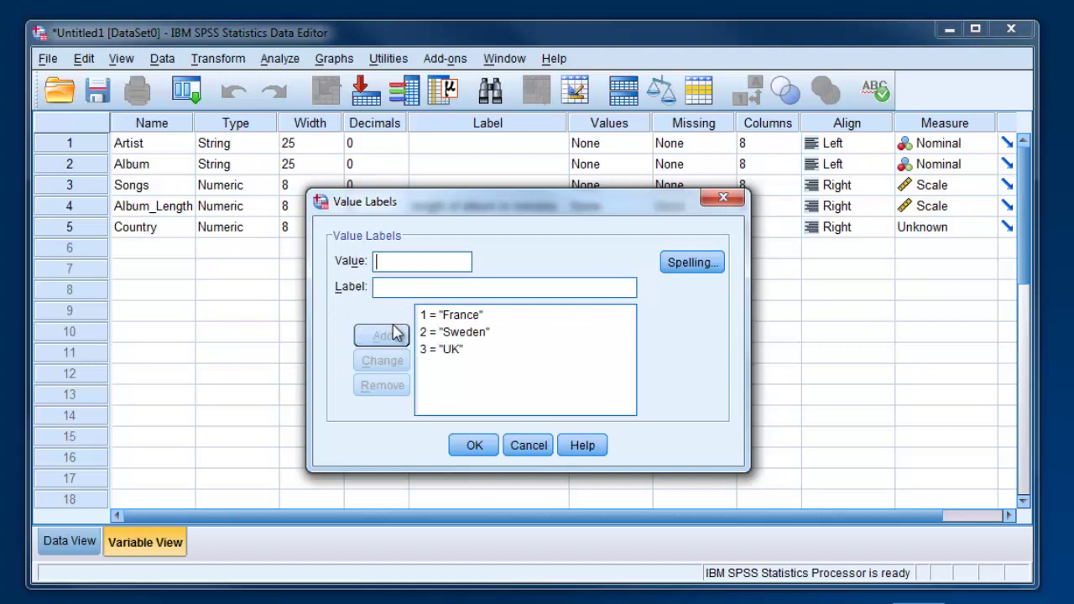
pyautogui.write('4')
pyautogui.write('USA')
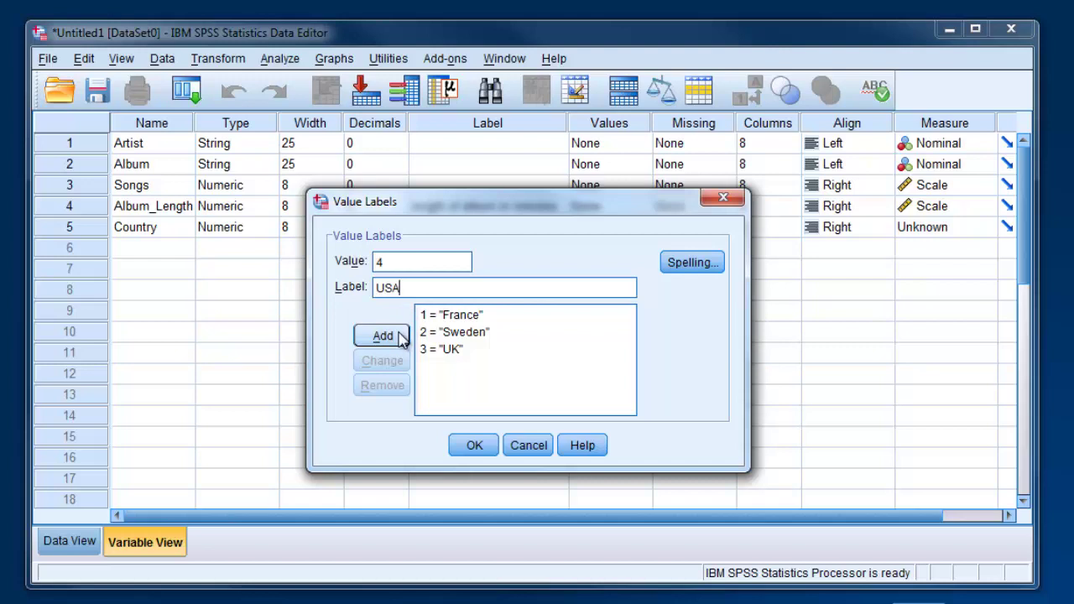
pyautogui.click(401, 337)
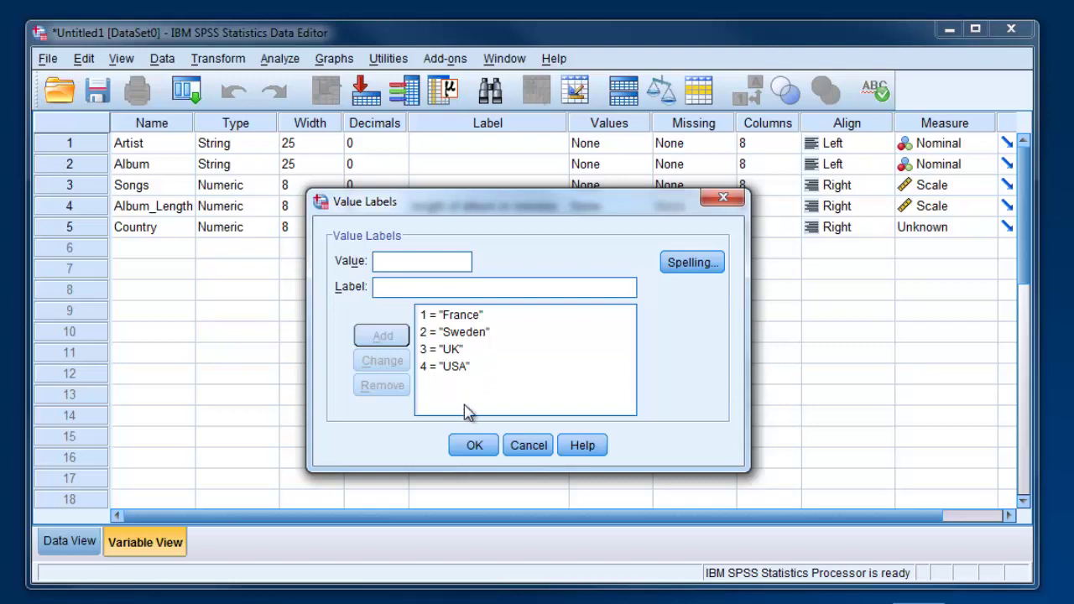
# Apply Country's four value labels and set its measure to Scale
pyautogui.click(474, 447)
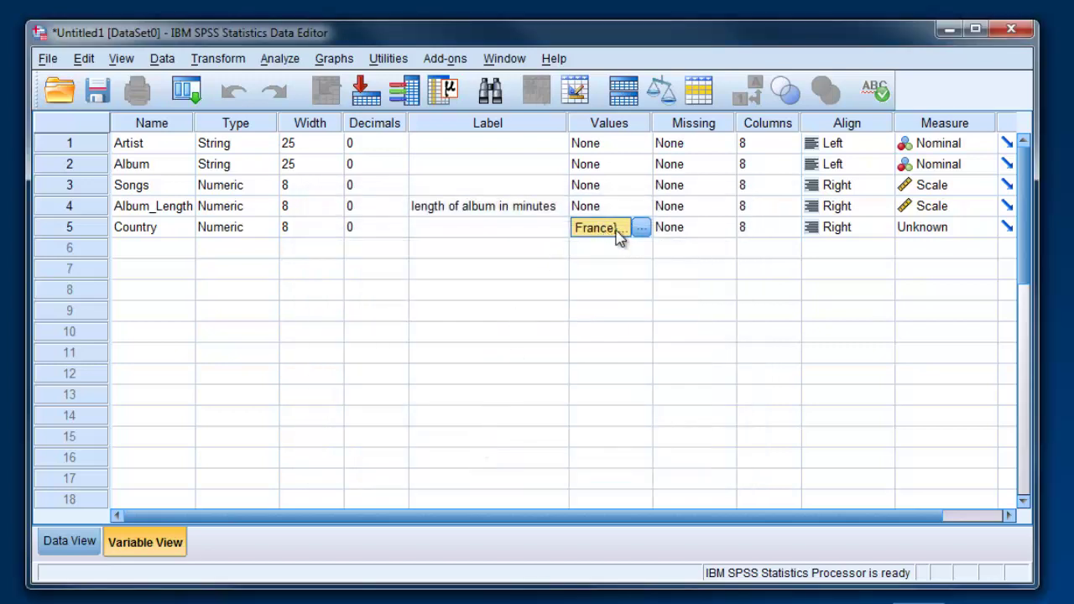
pyautogui.click(959, 235)
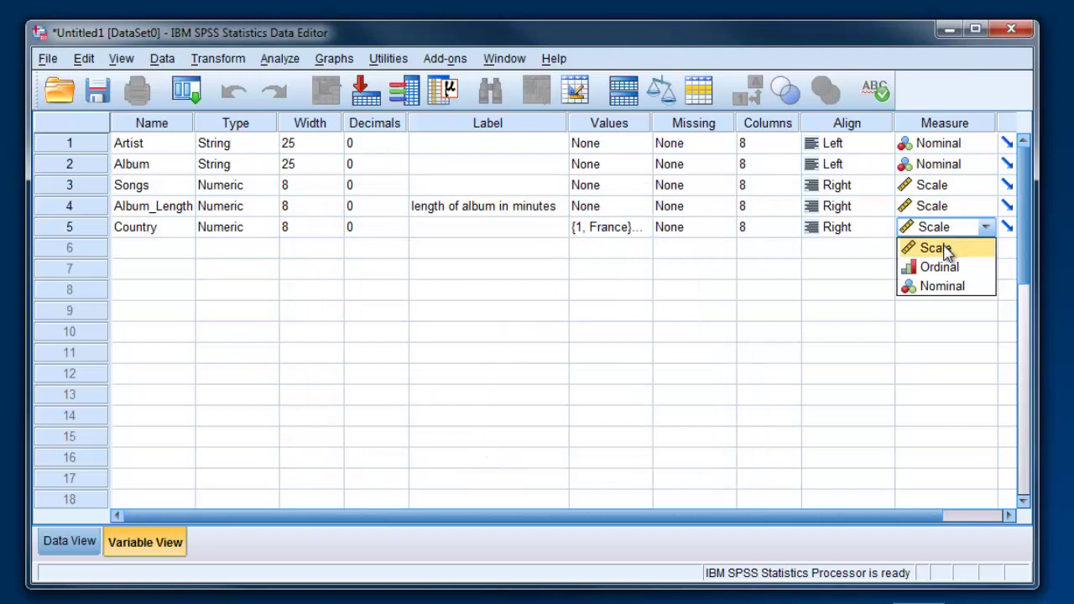
pyautogui.click(940, 249)
# Add a sixth variable named Rating in row 6
pyautogui.click(166, 247)
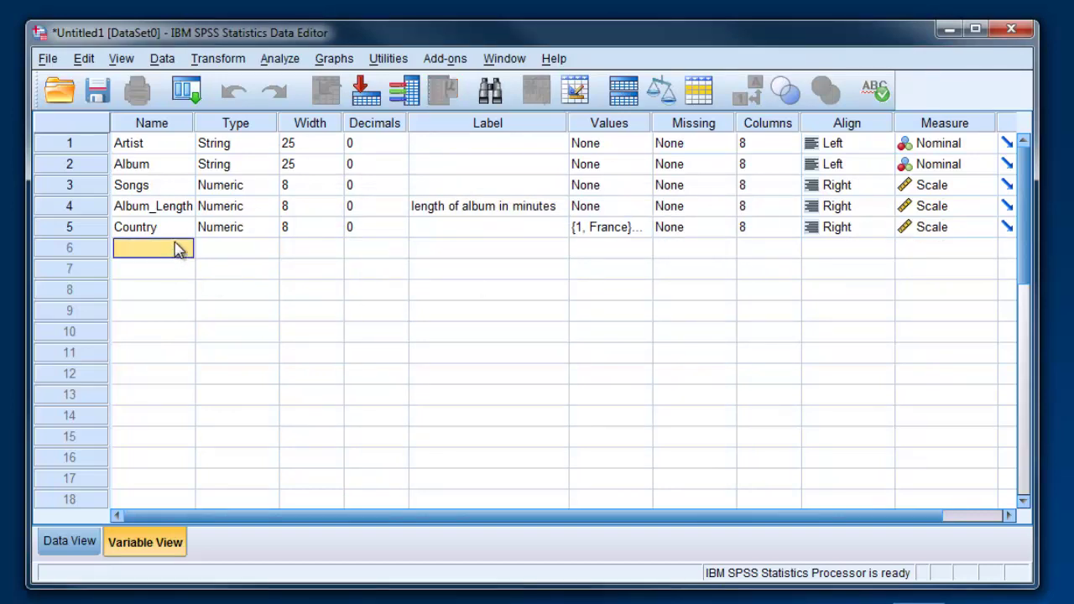
pyautogui.write('Rating')
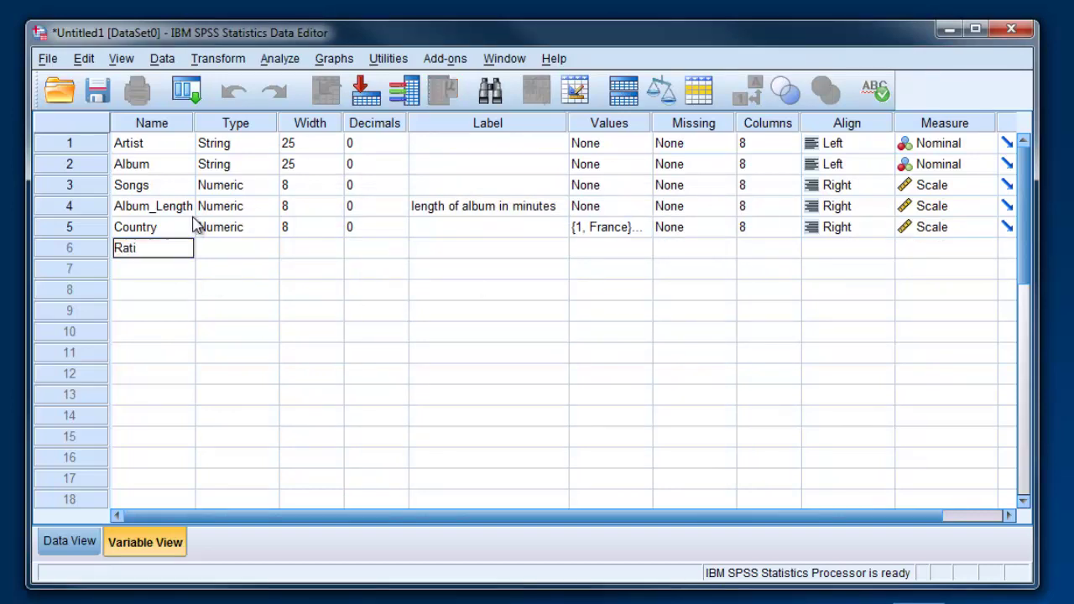
pyautogui.click(233, 250)
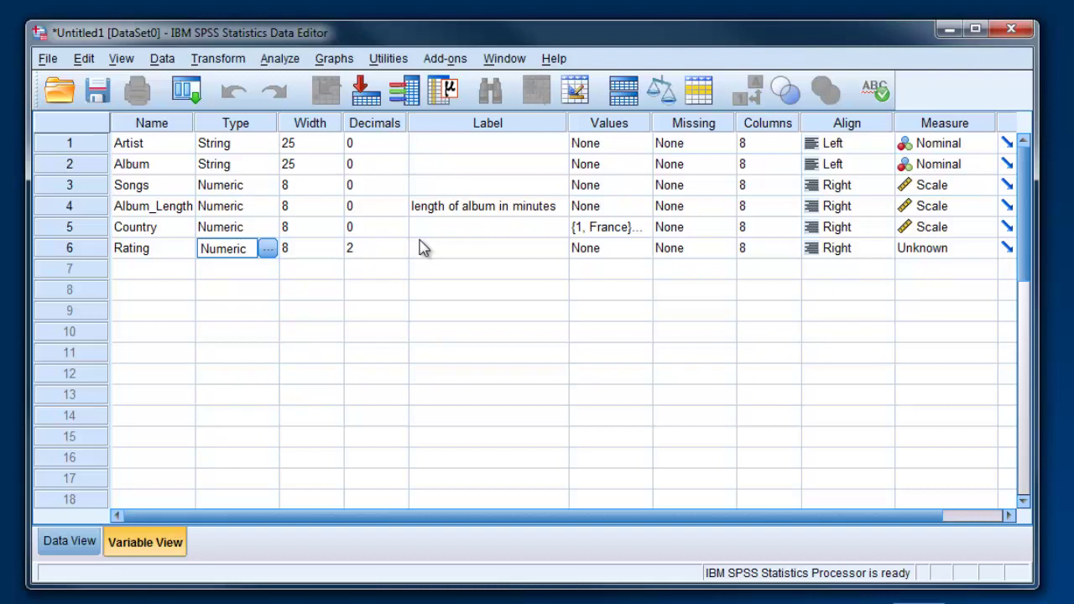
# Switch to Data View, widen the Album_Length column, and select row 1's Artist cell
pyautogui.click(77, 546)
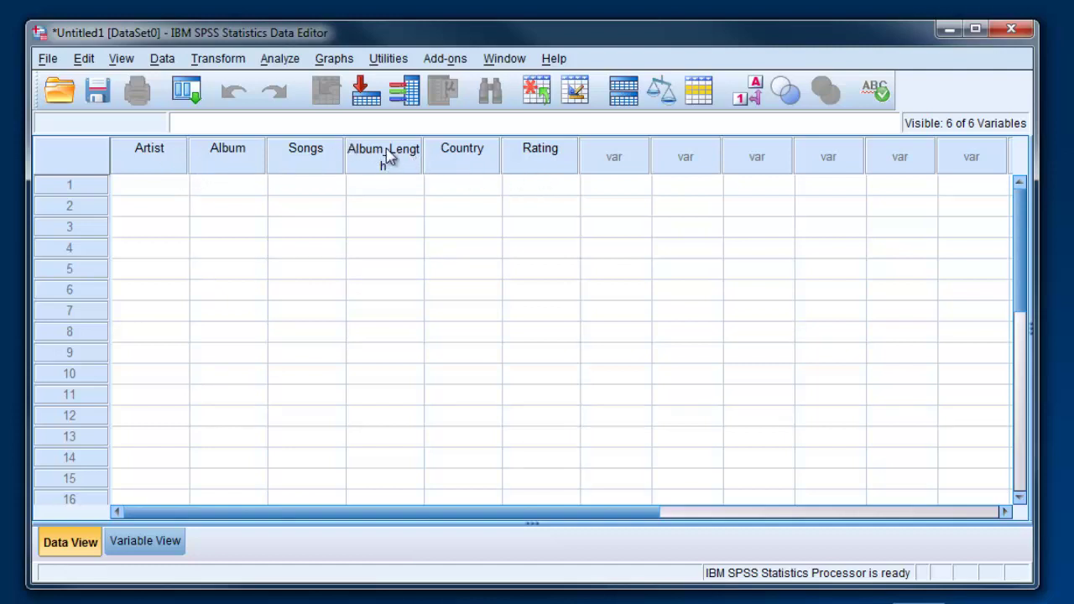
pyautogui.moveTo(425, 158)
pyautogui.mouseDown()
pyautogui.moveTo(439, 165)
pyautogui.moveTo(434, 151)
pyautogui.mouseUp()
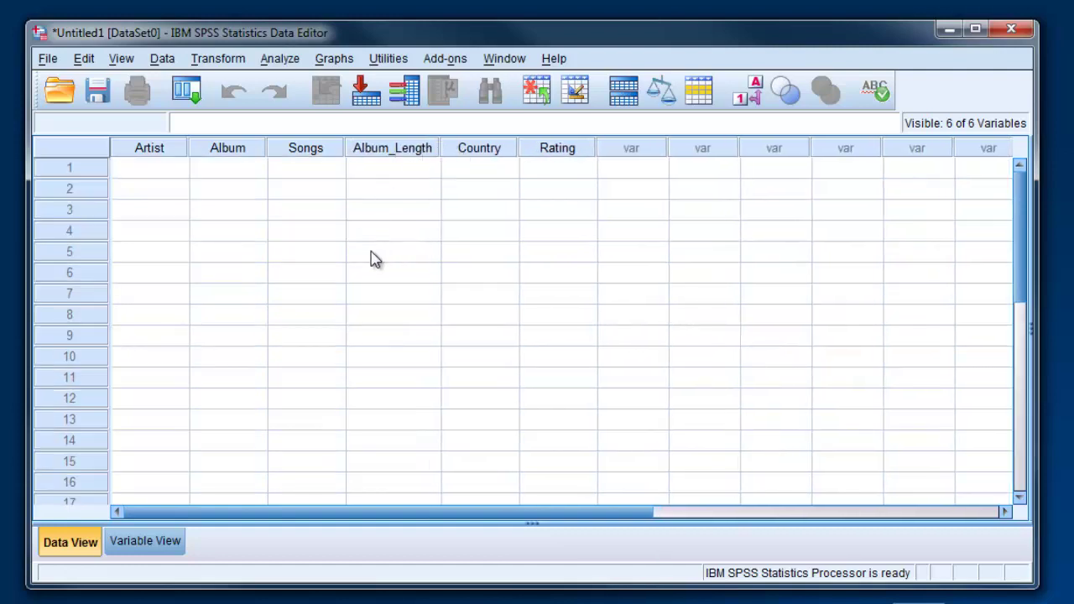
pyautogui.click(173, 172)
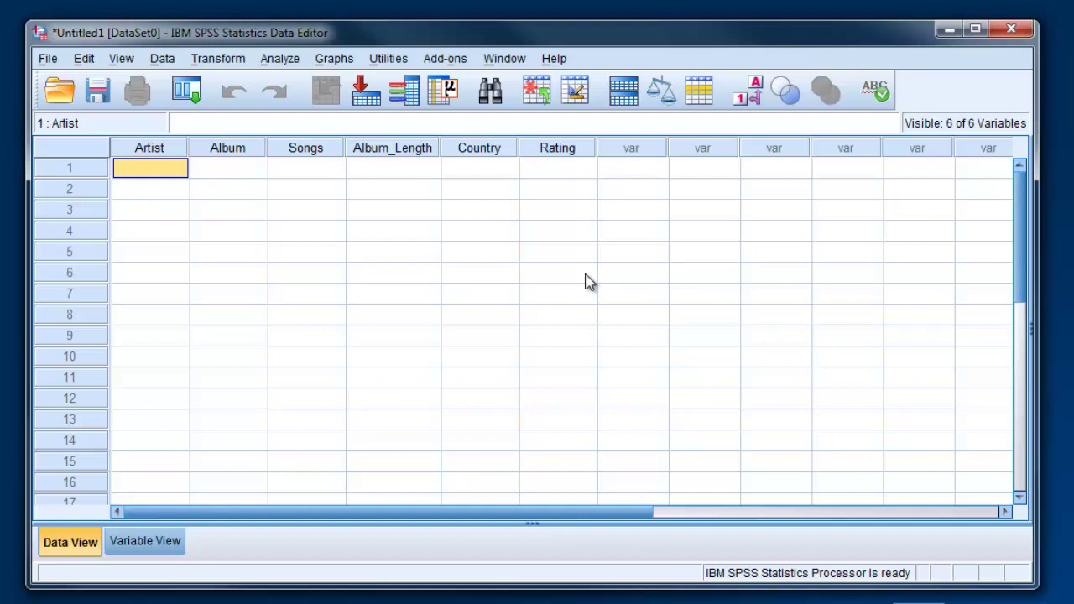
# Enter row 1 as Anglagard, Epilog, 5 songs, 44 minutes, Country 2
pyautogui.write('Angl')
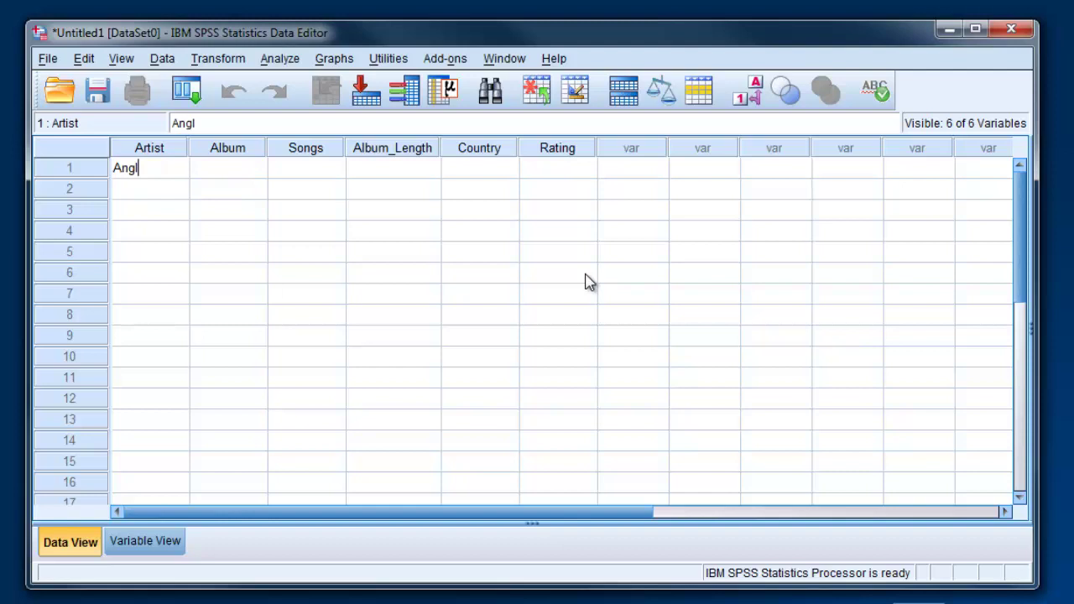
pyautogui.write('agard')
pyautogui.press('Tab')
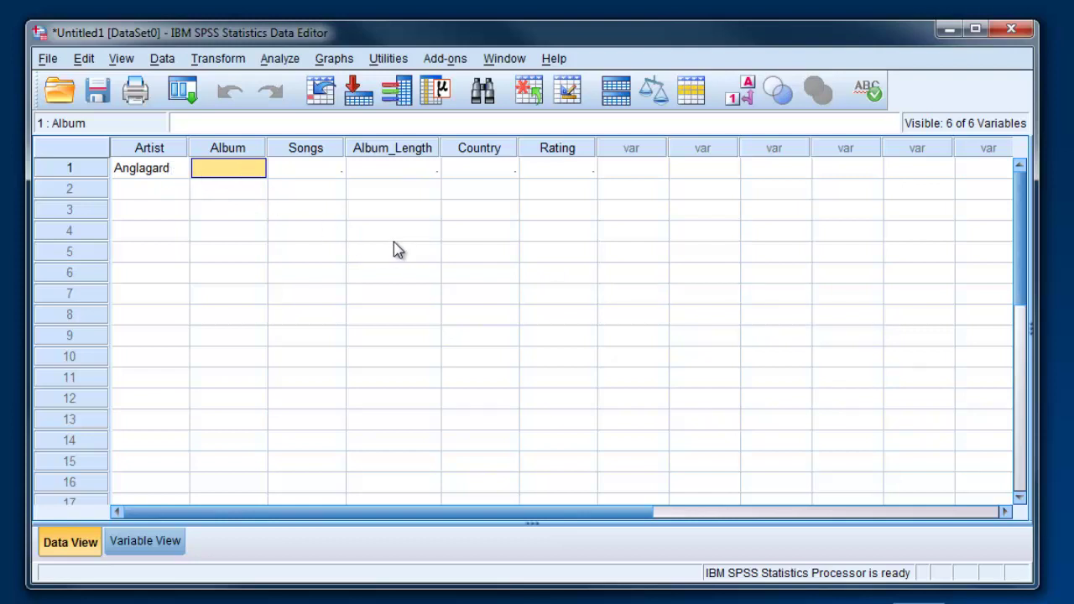
pyautogui.write('Epilog')
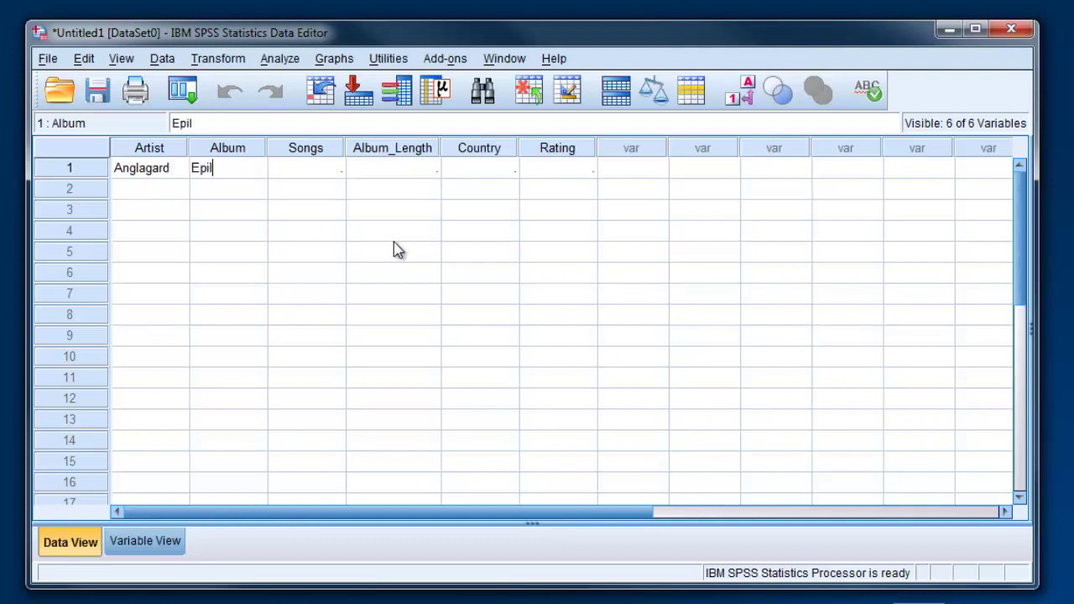
pyautogui.press('Tab')
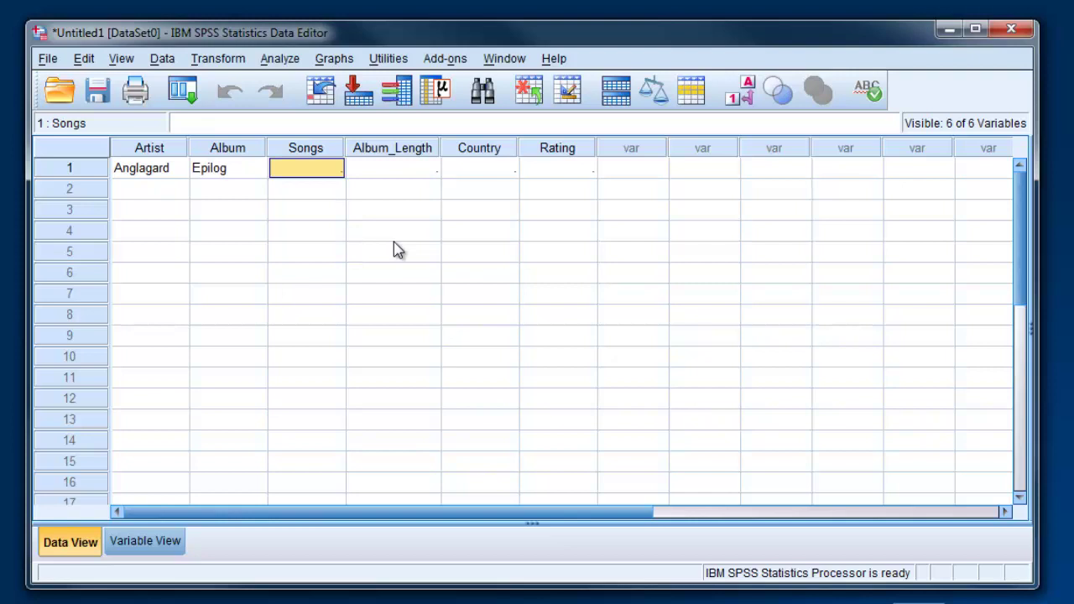
pyautogui.write('5')
pyautogui.press('Tab')
pyautogui.write('44')
pyautogui.press('Tab')
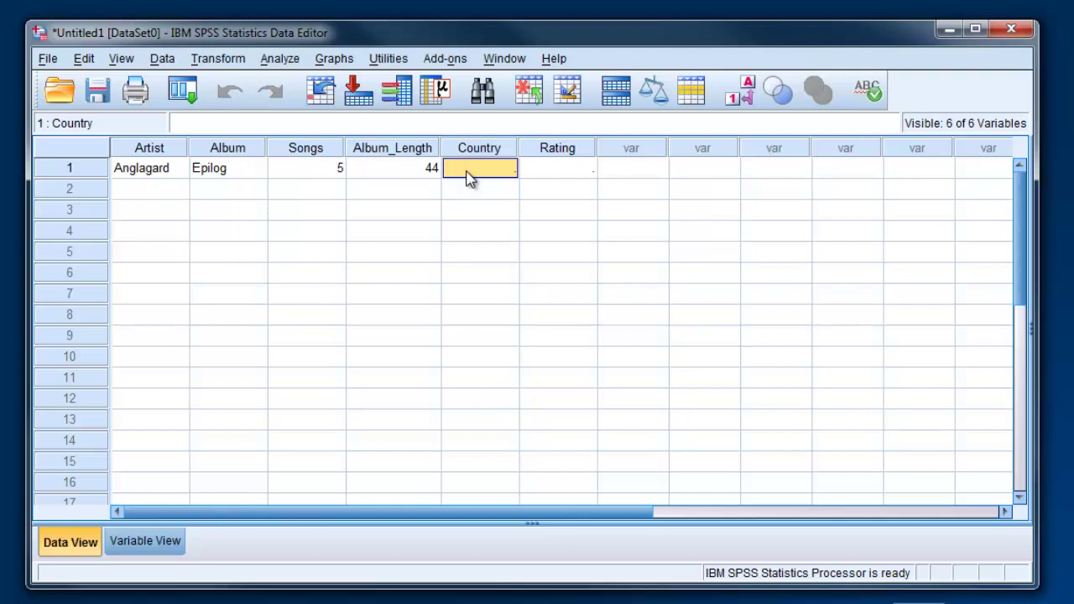
pyautogui.write('2')
pyautogui.press('Tab')
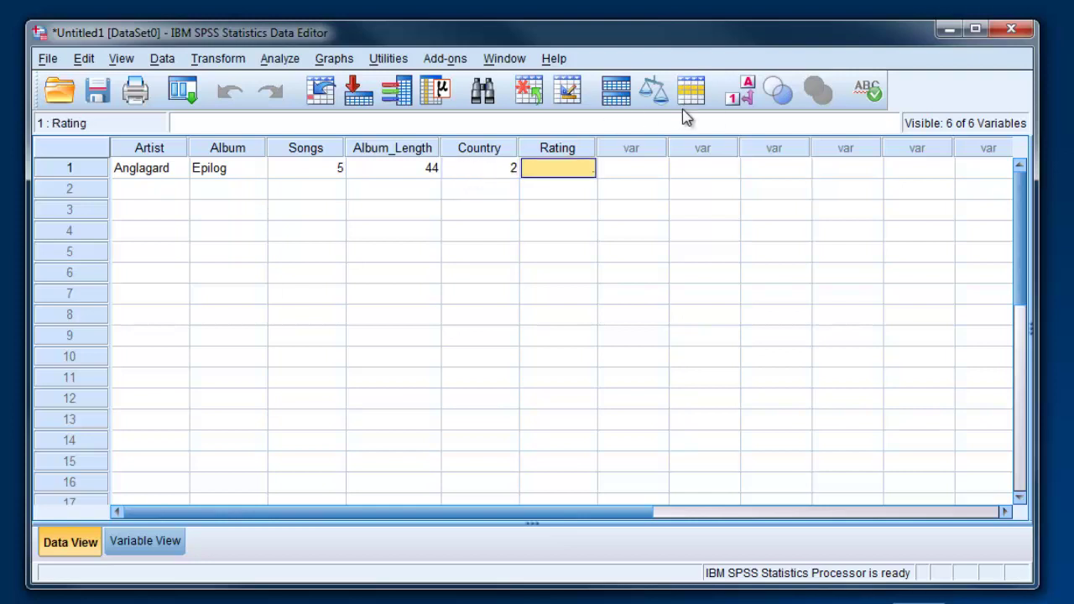
pyautogui.click(735, 99)
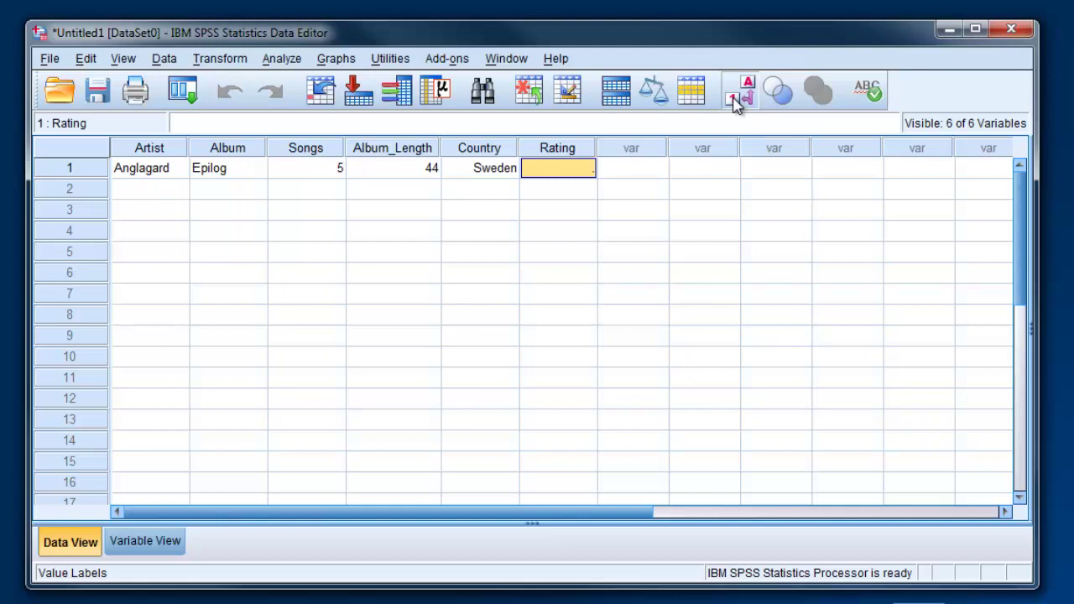
pyautogui.click(735, 99)
pyautogui.click(735, 99)
pyautogui.click(735, 99)
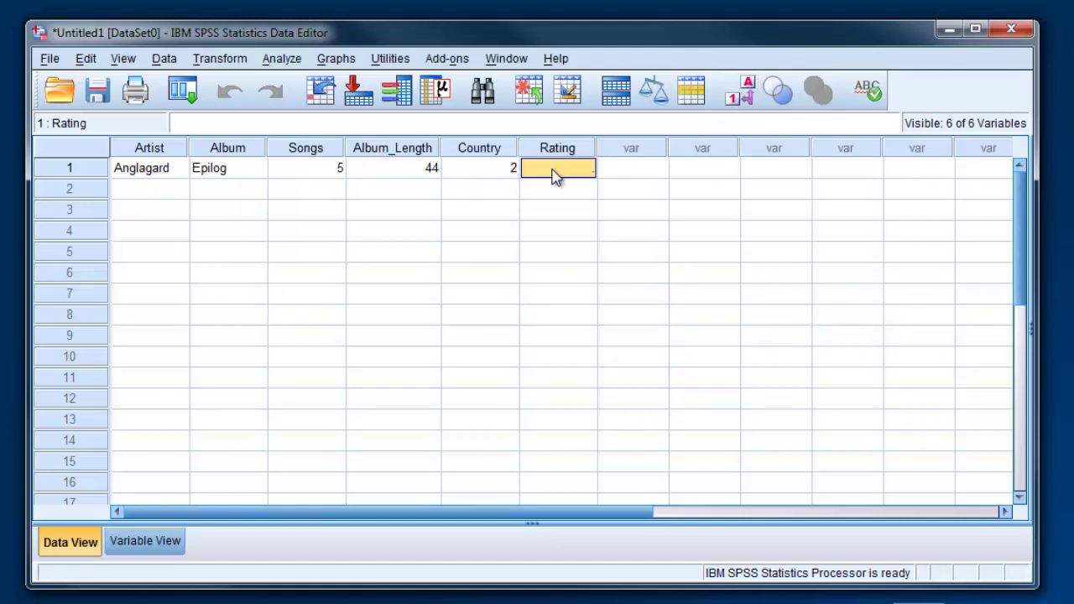
# Rate the first album 12.18, enter Charming Hostess as row 2's artist, and widen the Artist column
pyautogui.write('12.18')
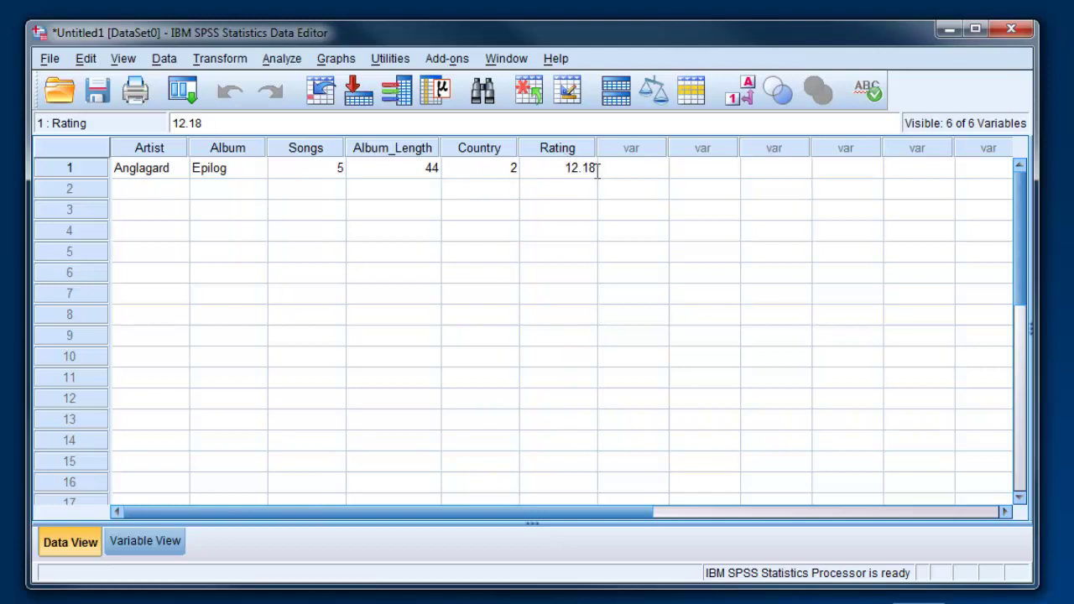
pyautogui.press('Return')
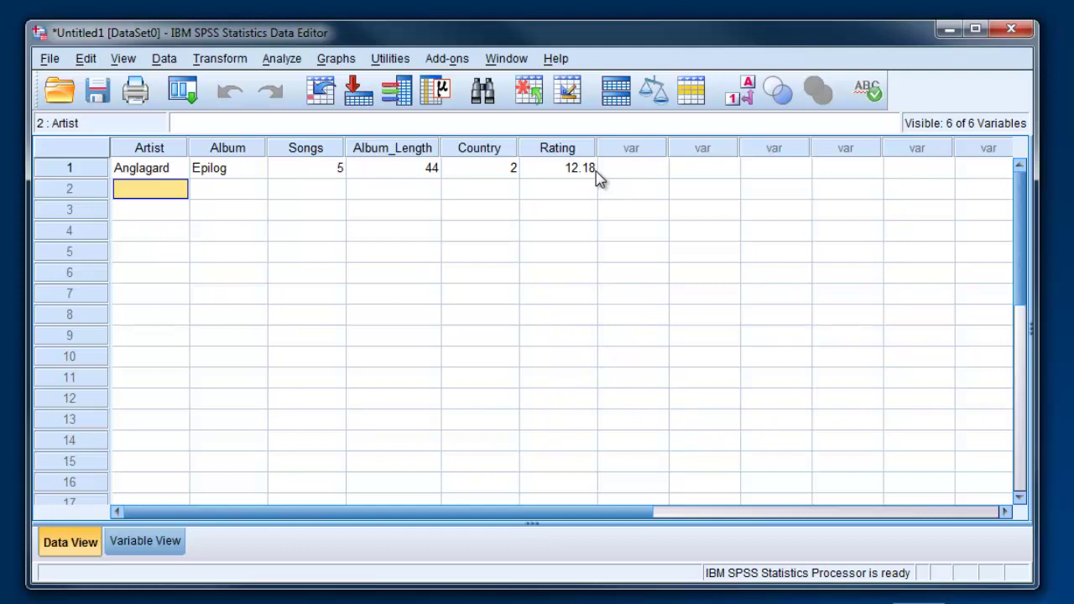
pyautogui.write('Char')
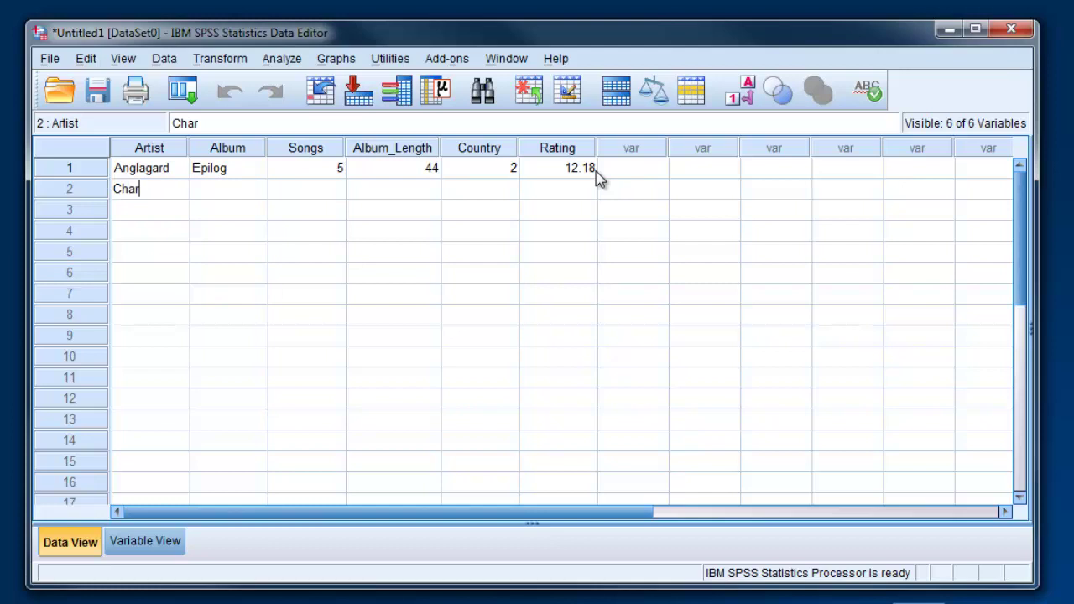
pyautogui.write('ming Hostess')
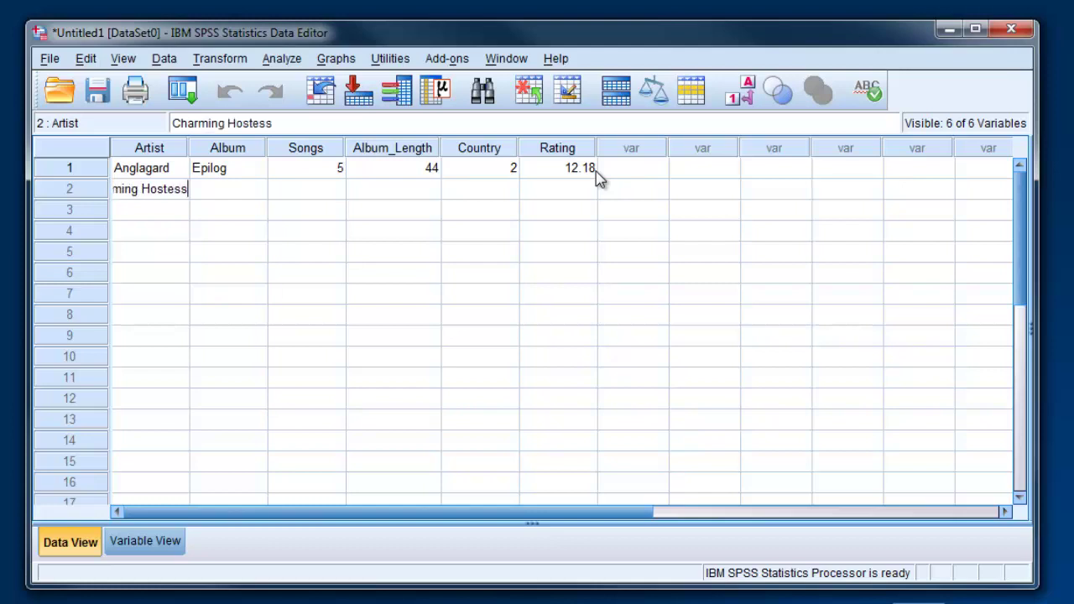
pyautogui.press('Tab')
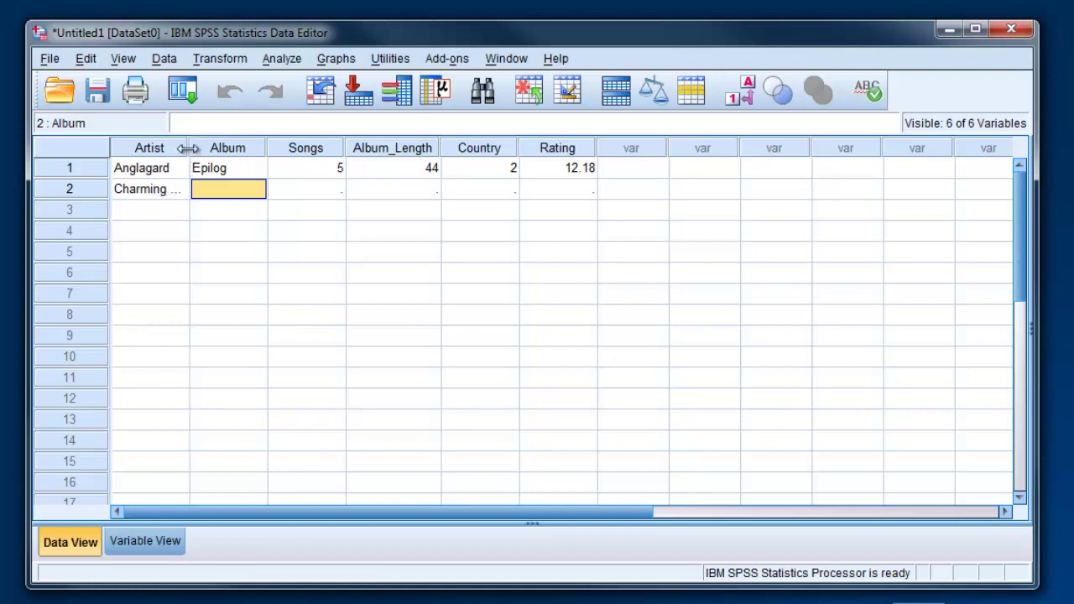
pyautogui.moveTo(188, 149); pyautogui.dragTo(223, 151)
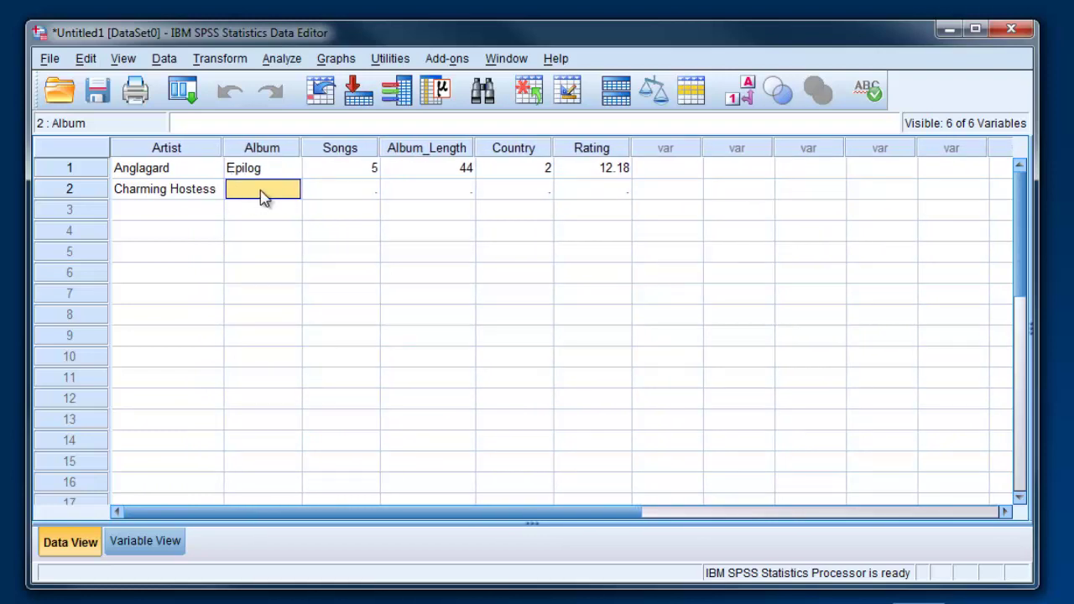
# Fill row 2 with album Eat, 14 songs, length 48, country 4 and rating 11.48
pyautogui.write('Eat')
pyautogui.press('Tab')
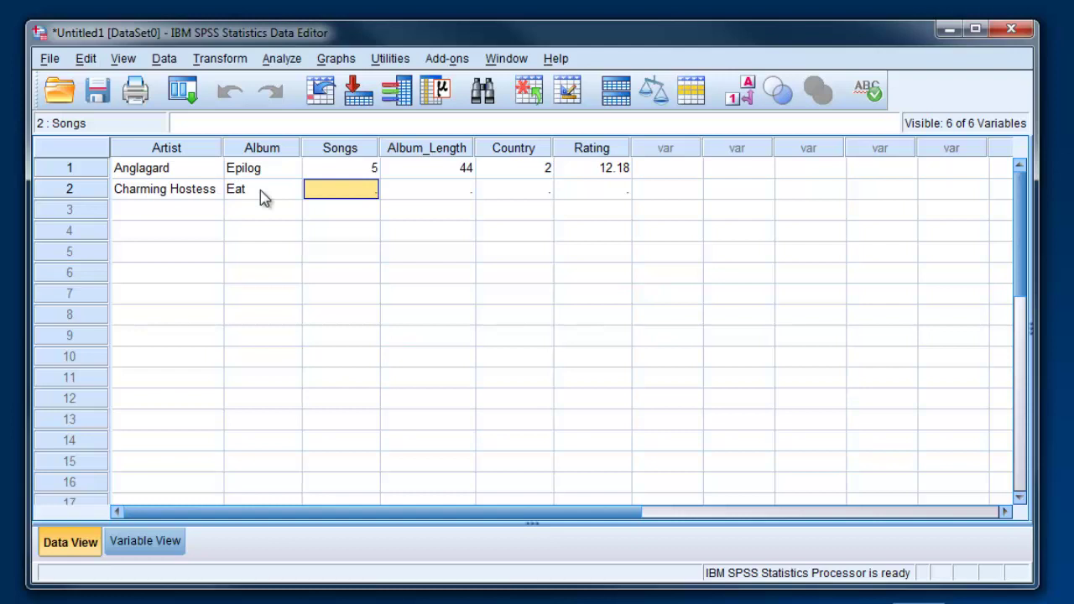
pyautogui.write('14')
pyautogui.press('Tab')
pyautogui.write('48')
pyautogui.press('Tab')
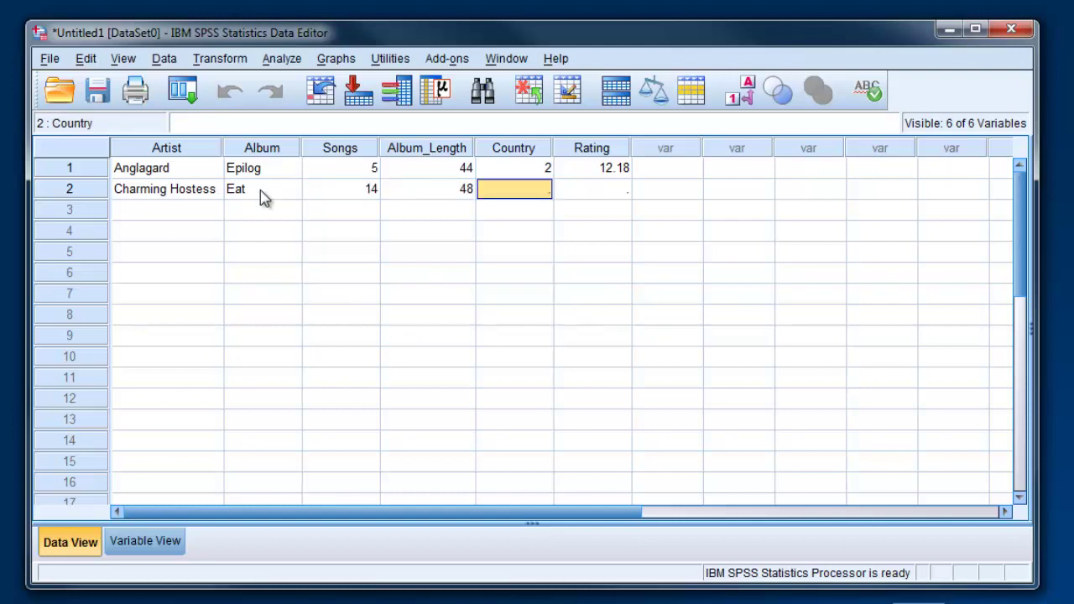
pyautogui.write('4')
pyautogui.press('Tab')
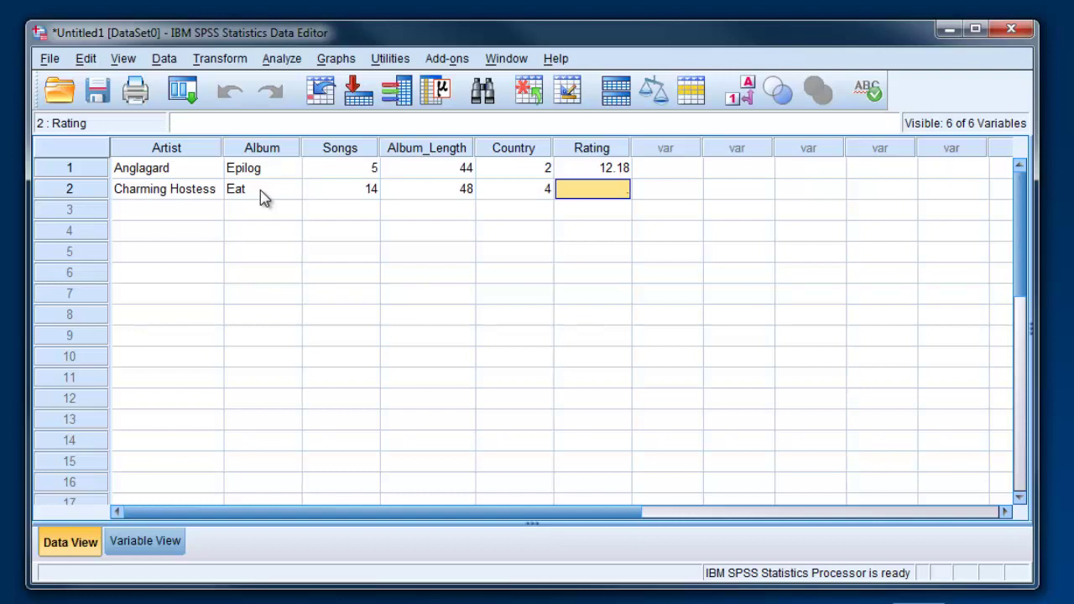
pyautogui.write('11.48')
pyautogui.press('Tab')
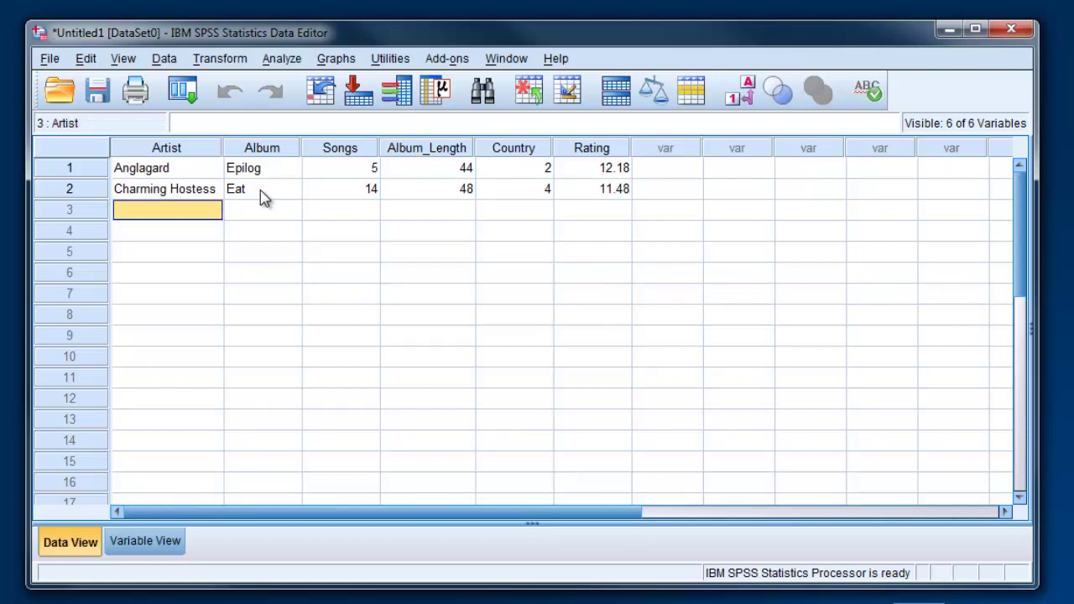
# Turn on value labels so Country shows names, then enter IQ and Dark Matter in row 3
pyautogui.click(739, 92)
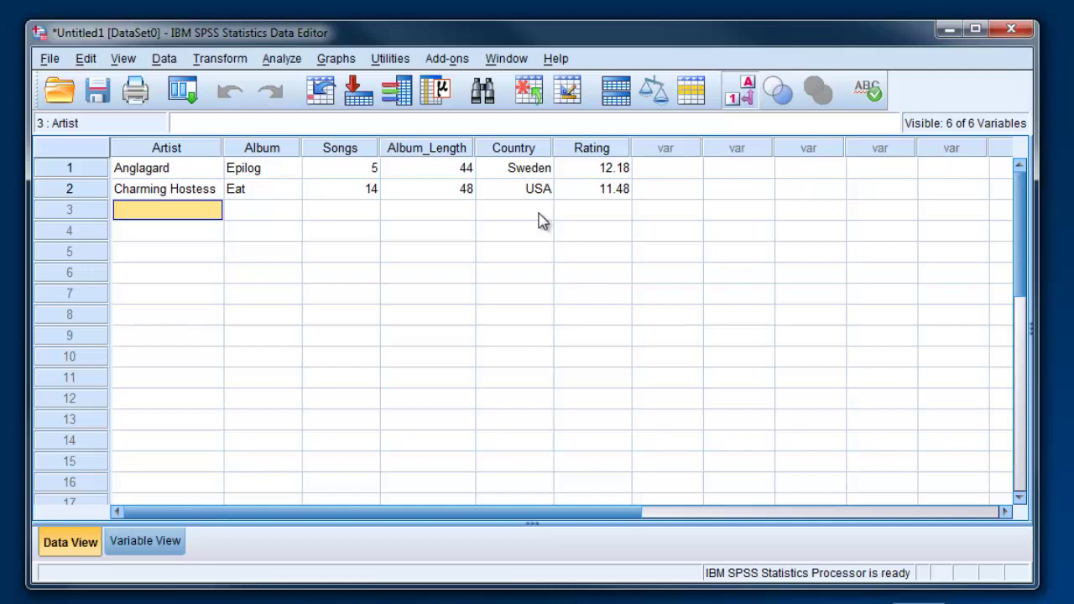
pyautogui.write('IQ')
pyautogui.press('Tab')
pyautogui.write('Dark Matter')
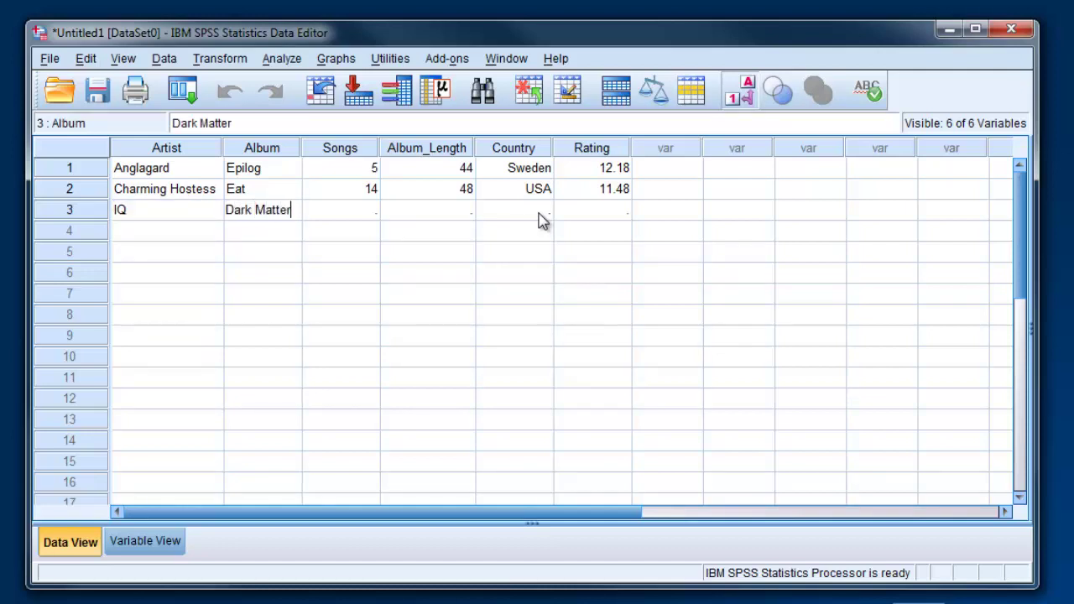
pyautogui.press('Tab')
pyautogui.write('52')
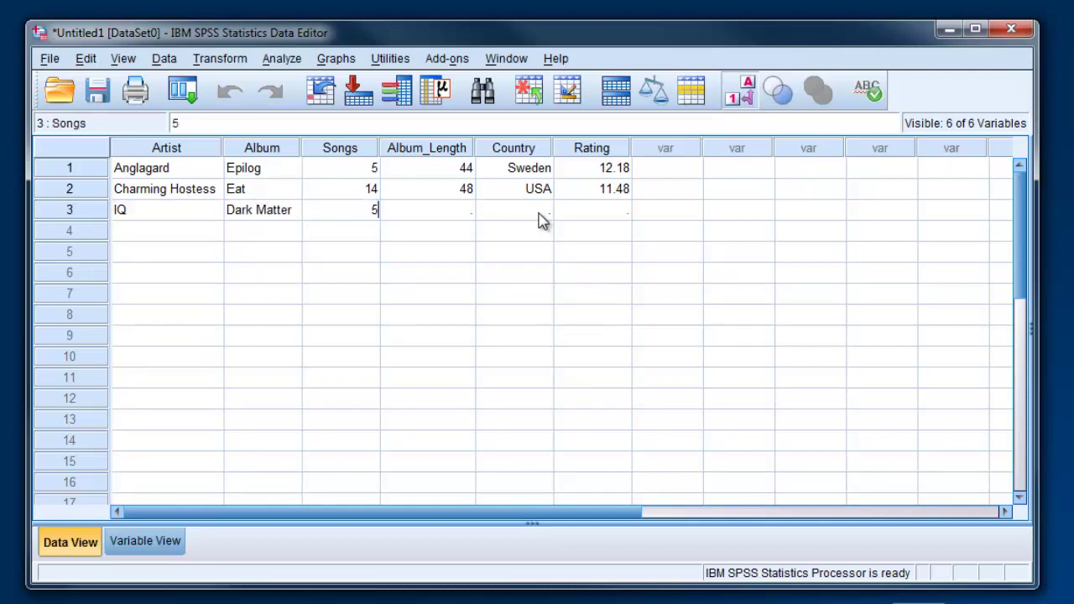
pyautogui.press('Tab')
pyautogui.write('UK')
pyautogui.press('BackSpace')
pyautogui.press('BackSpace')
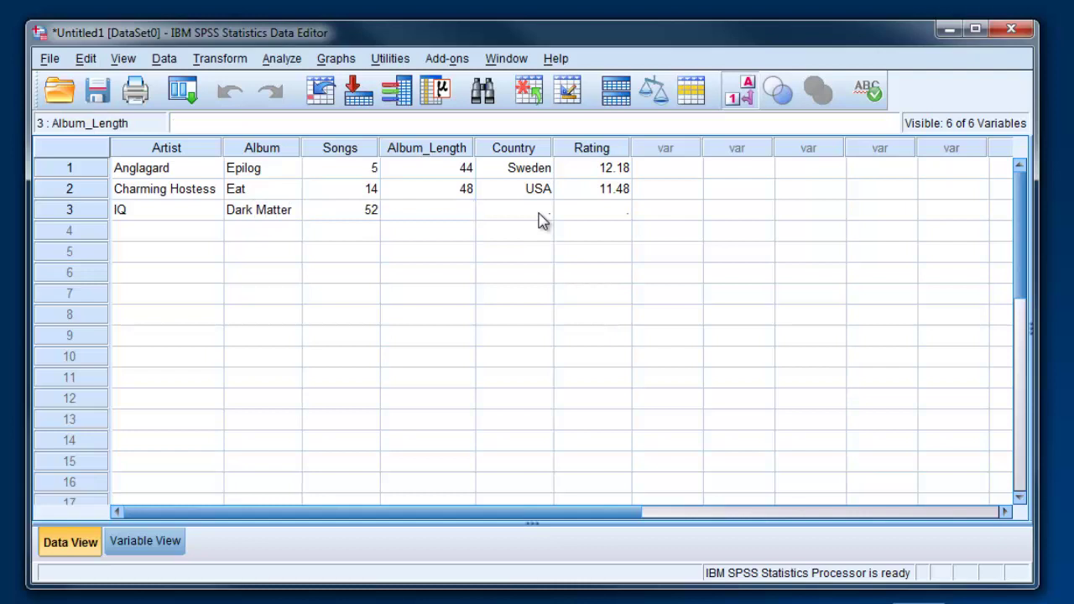
# Correct row 3 to 5 songs, length 52, country UK and rating 9.89
pyautogui.hotkey('shift', 'Tab')
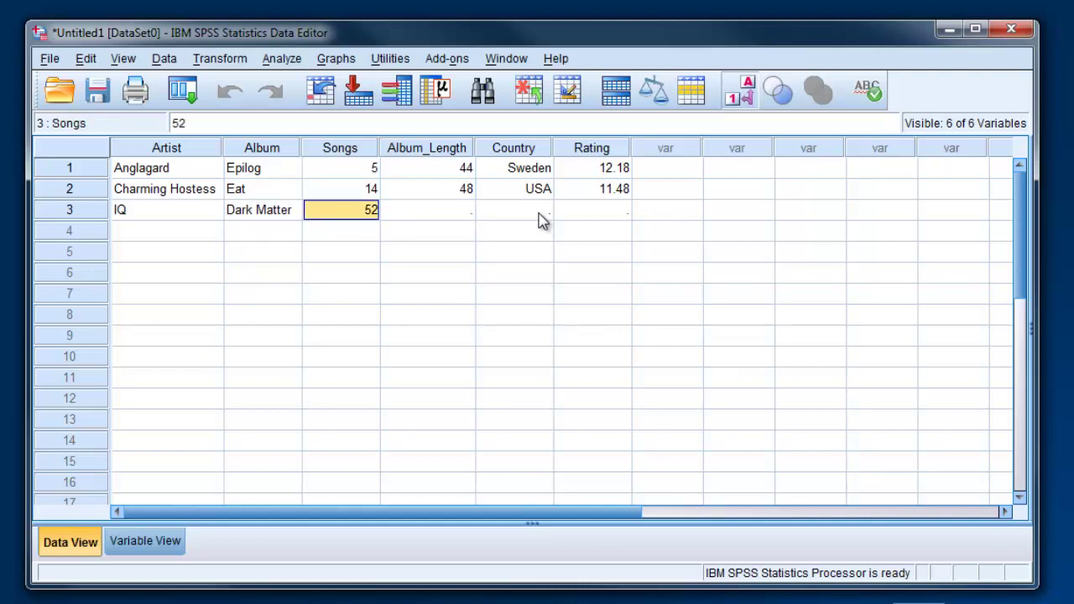
pyautogui.write('5')
pyautogui.press('Tab')
pyautogui.write('52')
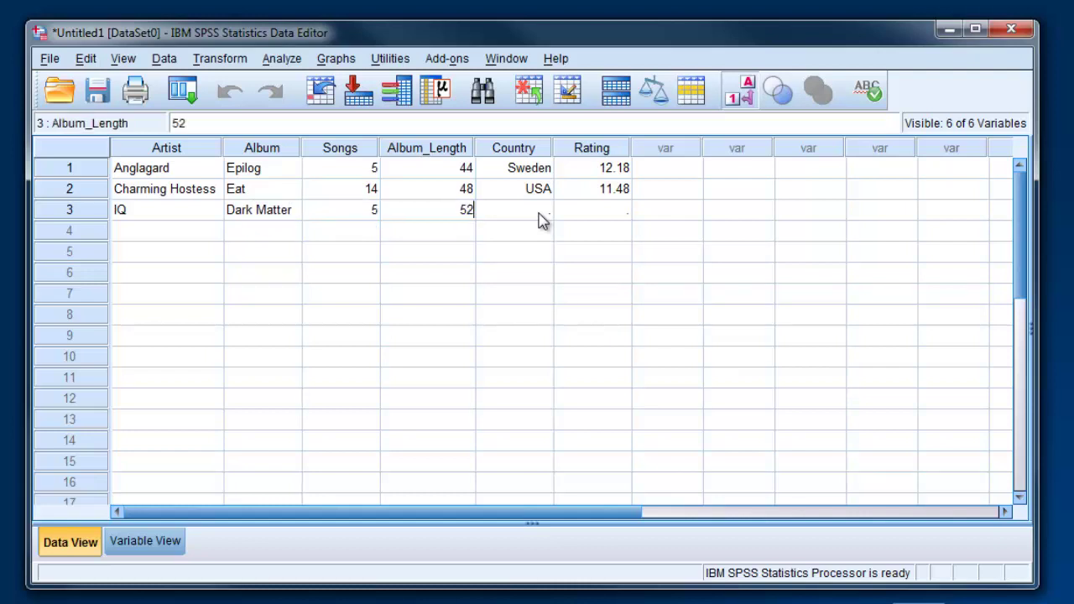
pyautogui.press('Tab')
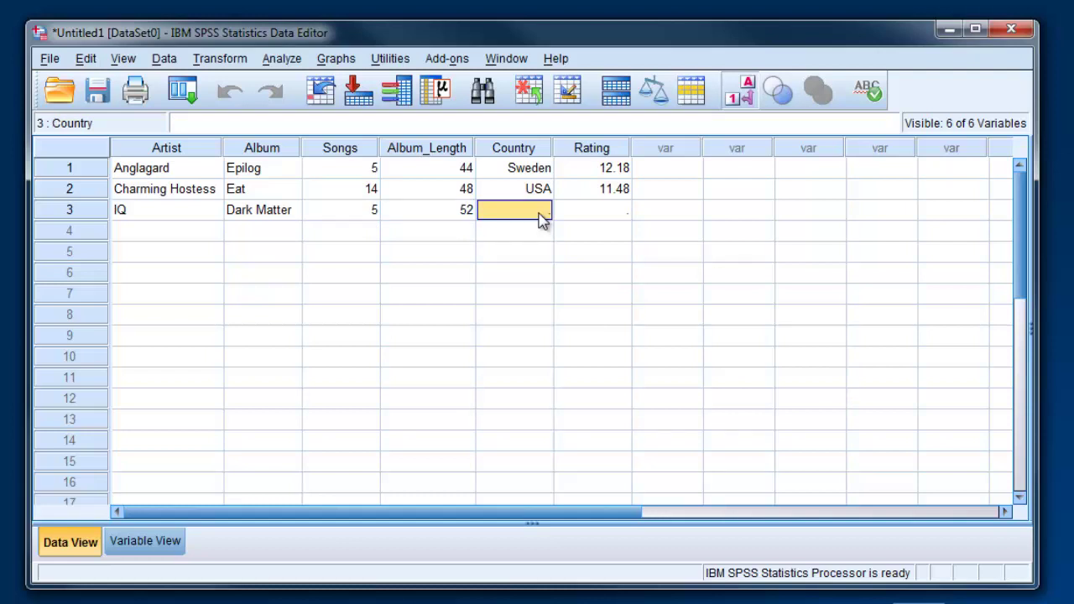
pyautogui.write('UK')
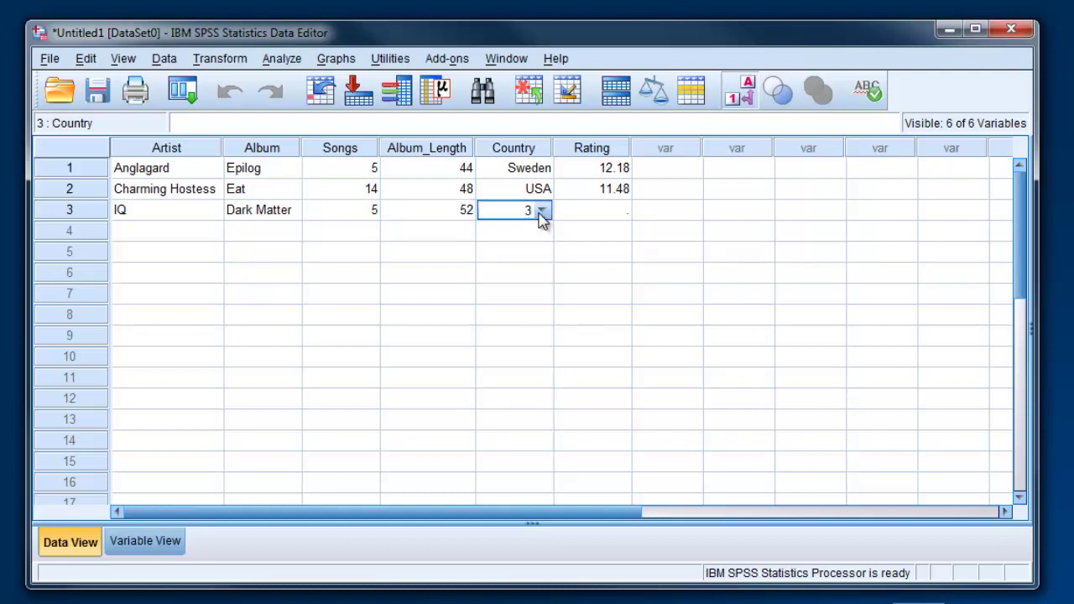
pyautogui.press('Tab')
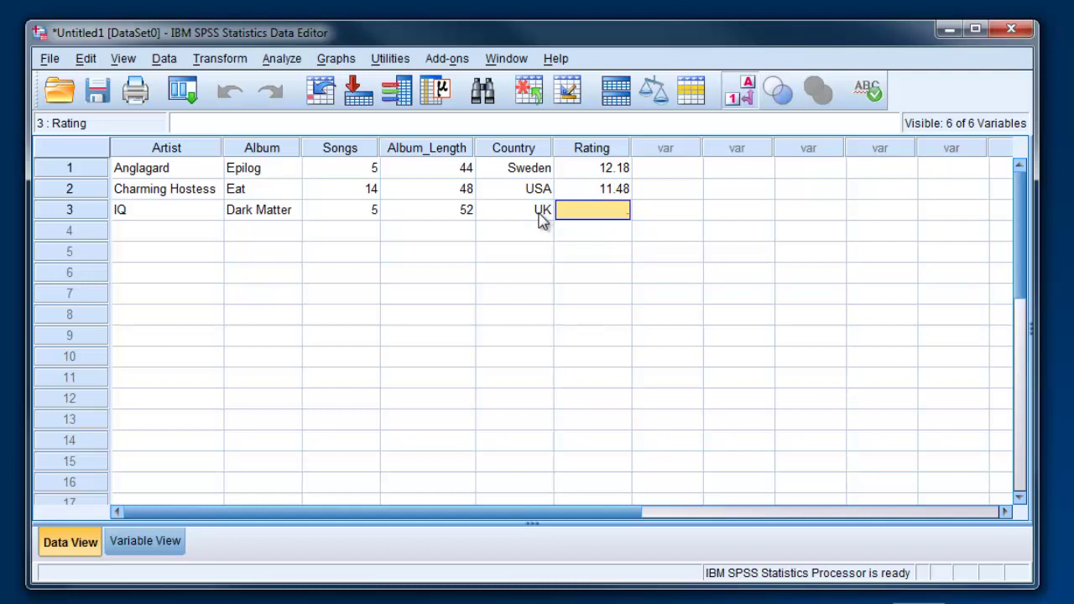
pyautogui.write('9.89')
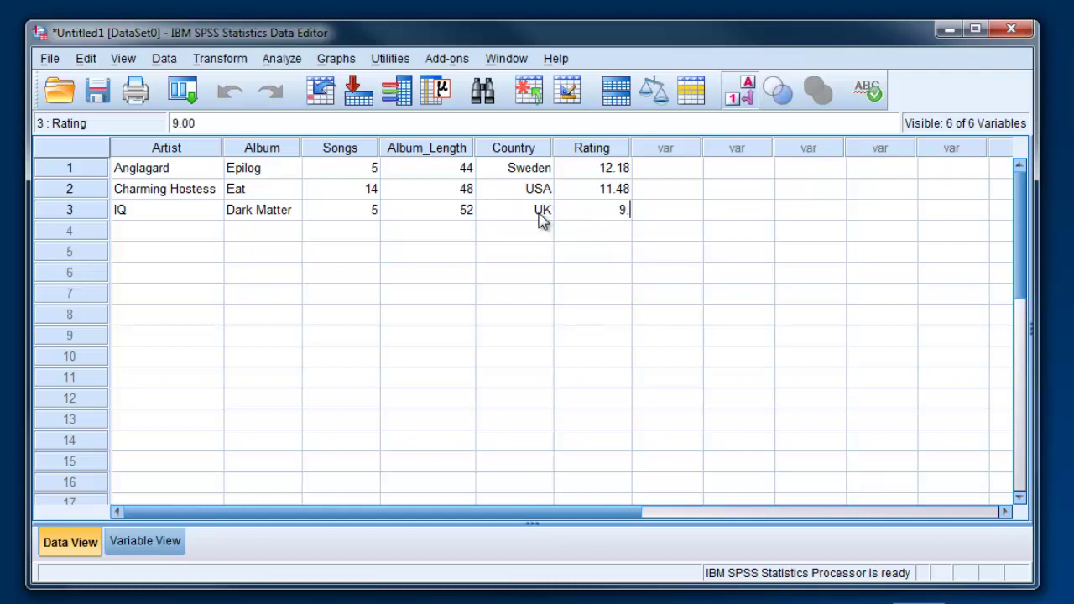
pyautogui.press('Tab')
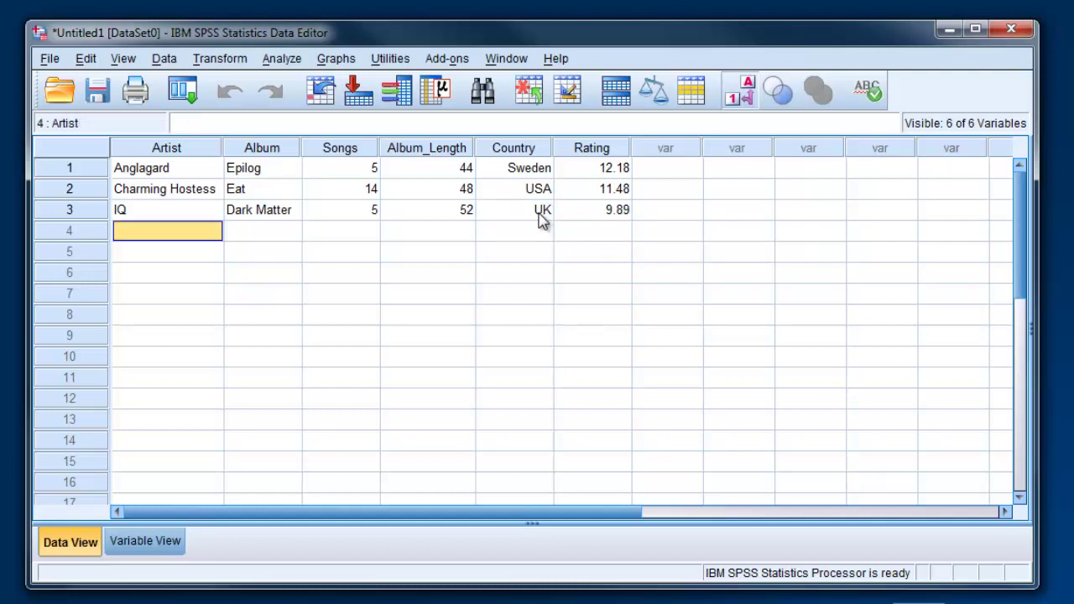
# Add row 4: Opeth, Damnation, 8 songs, length 43, Sweden, rating 10.26
pyautogui.write('Opeth')
pyautogui.press('Tab')
pyautogui.write('D')
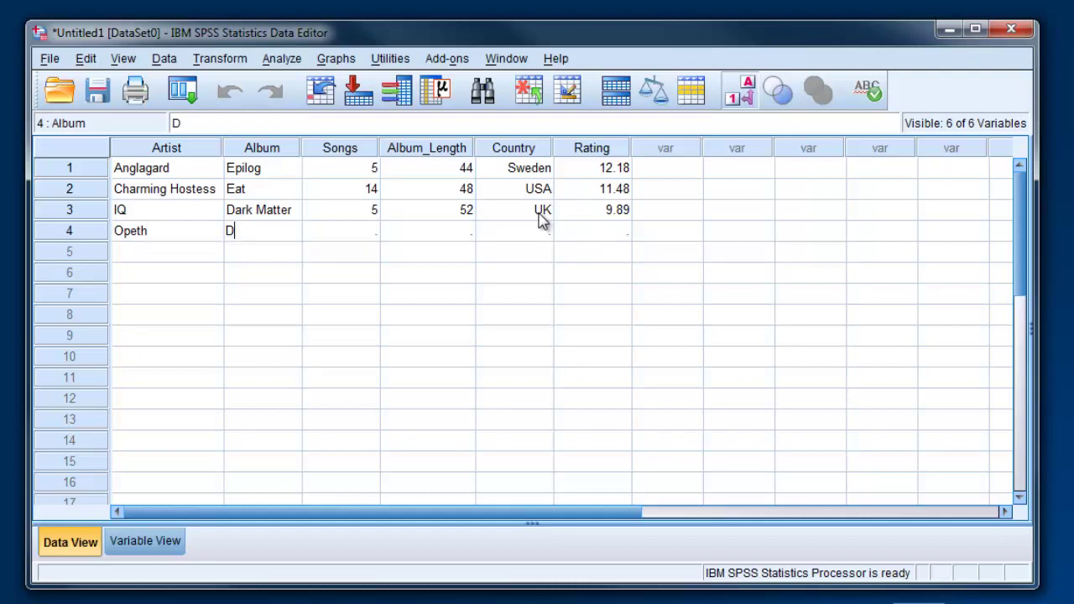
pyautogui.write('amnation')
pyautogui.press('Tab')
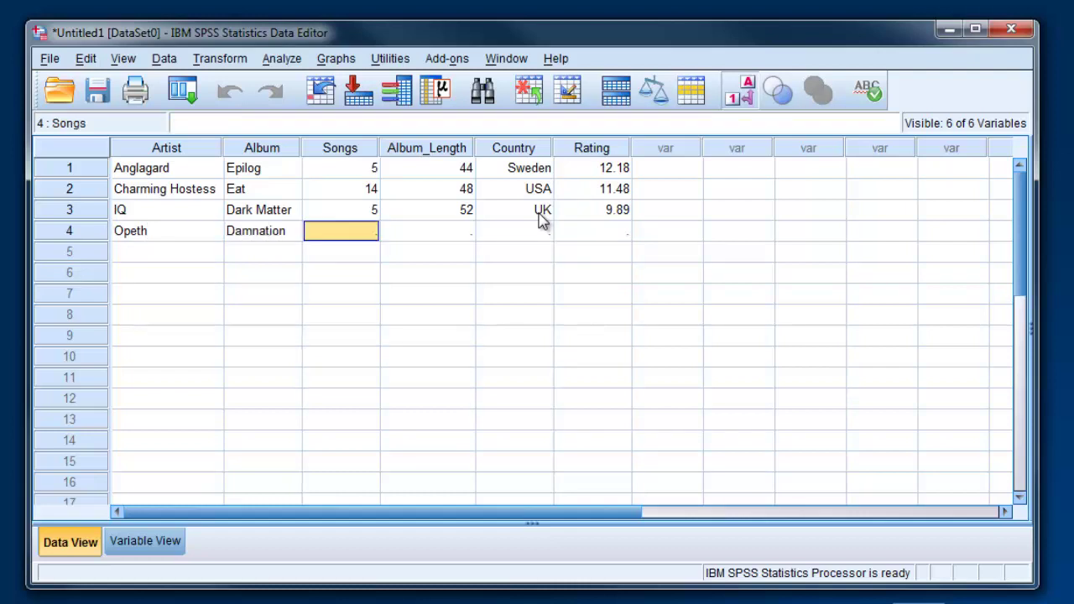
pyautogui.write('8')
pyautogui.press('Tab')
pyautogui.write('43')
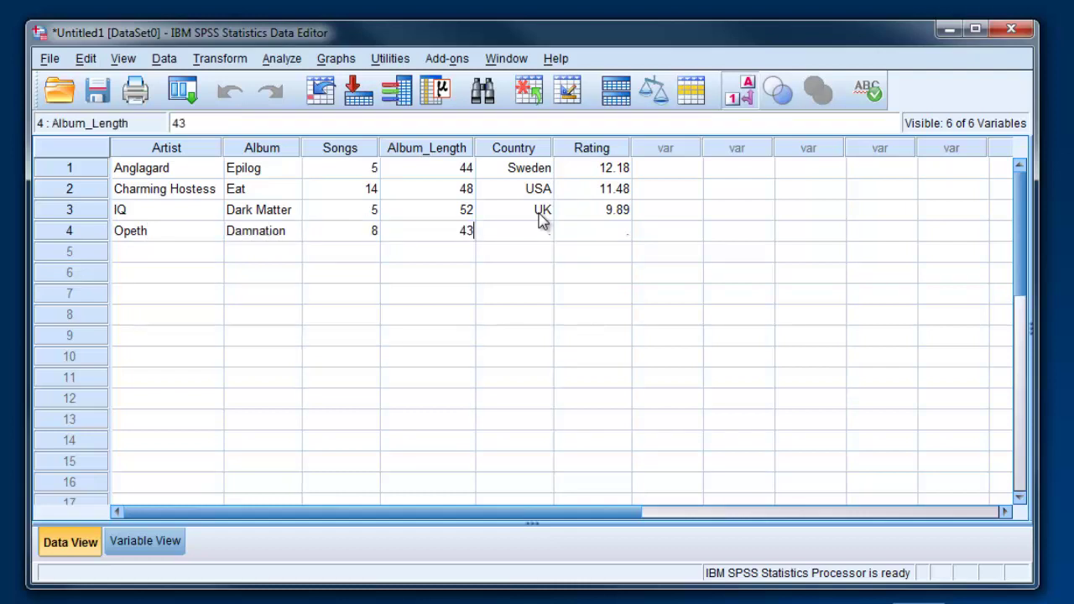
pyautogui.press('Tab')
pyautogui.write('Sweden')
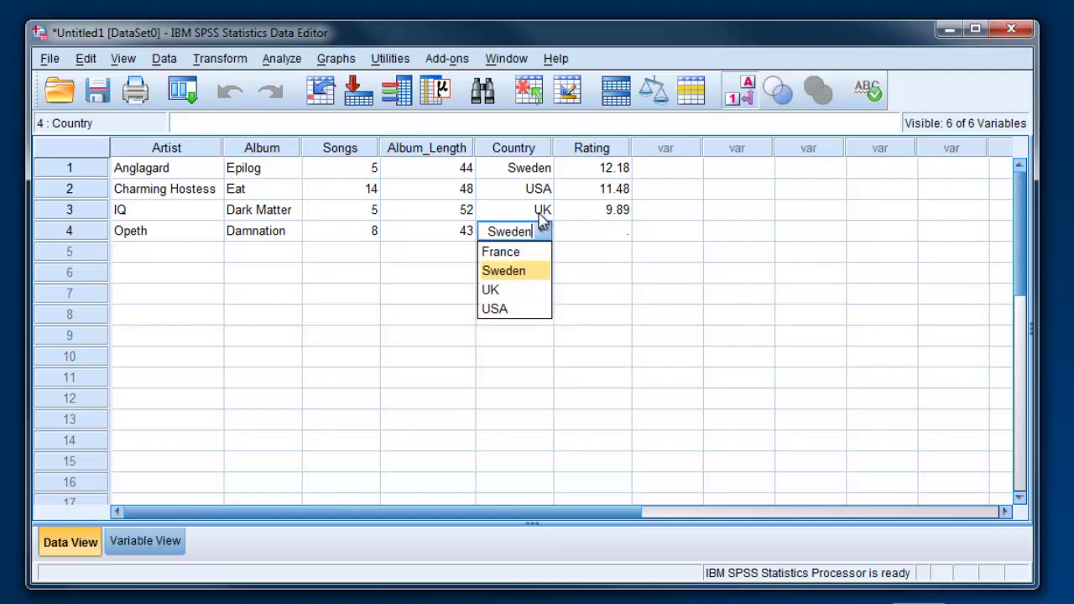
pyautogui.press('Tab')
pyautogui.write('10.26')
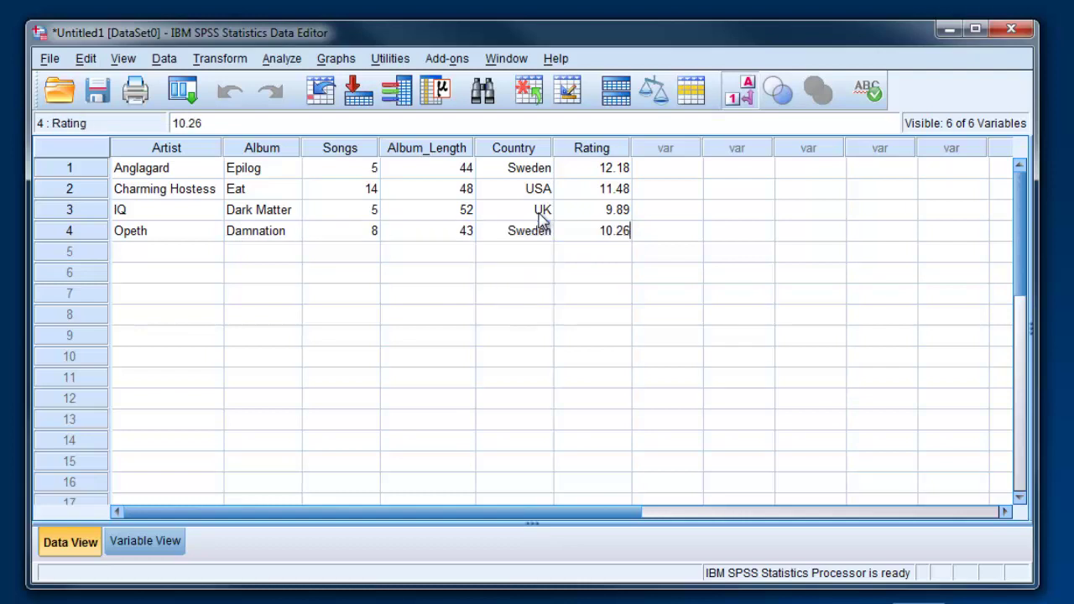
pyautogui.press('Tab')
# Enter row 5 as Porcupine Tree, Deadwing, 9 songs, length 60, country UK
pyautogui.write('Po')
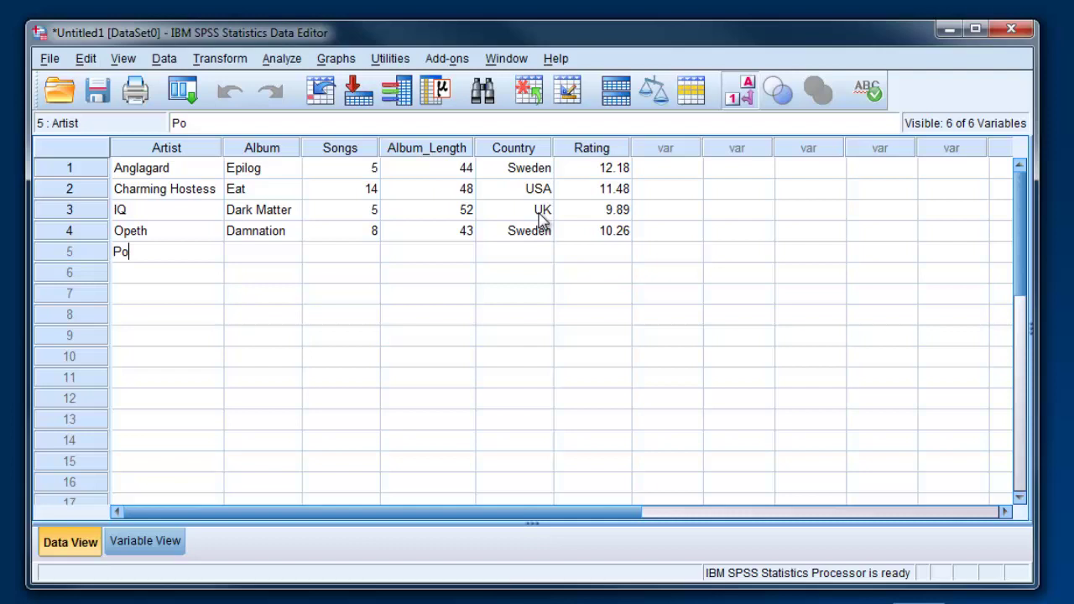
pyautogui.write('rcupine Tree')
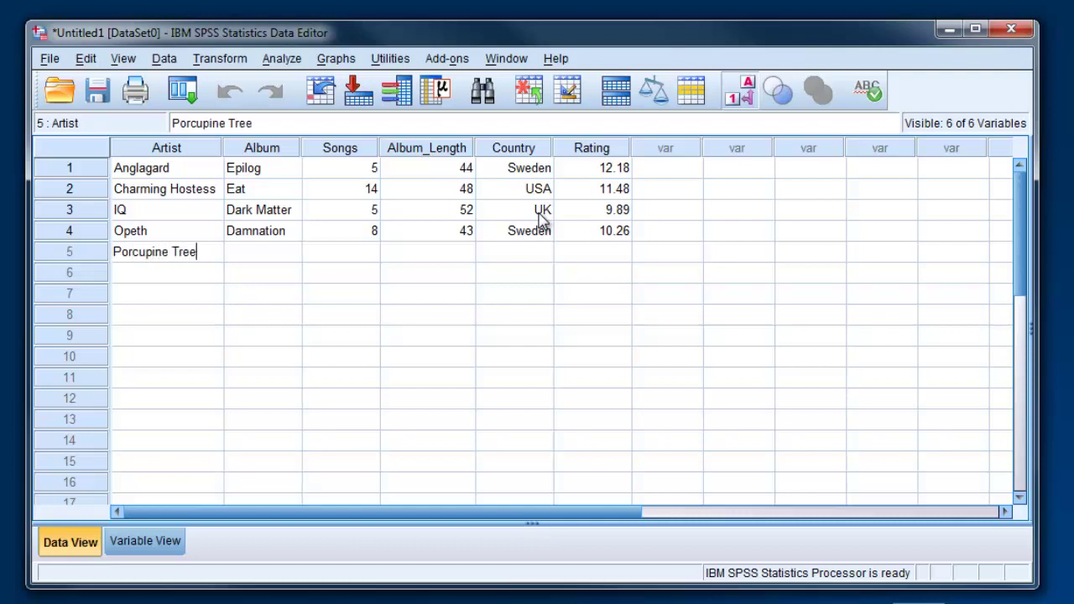
pyautogui.press('Tab')
pyautogui.write('Deadwing')
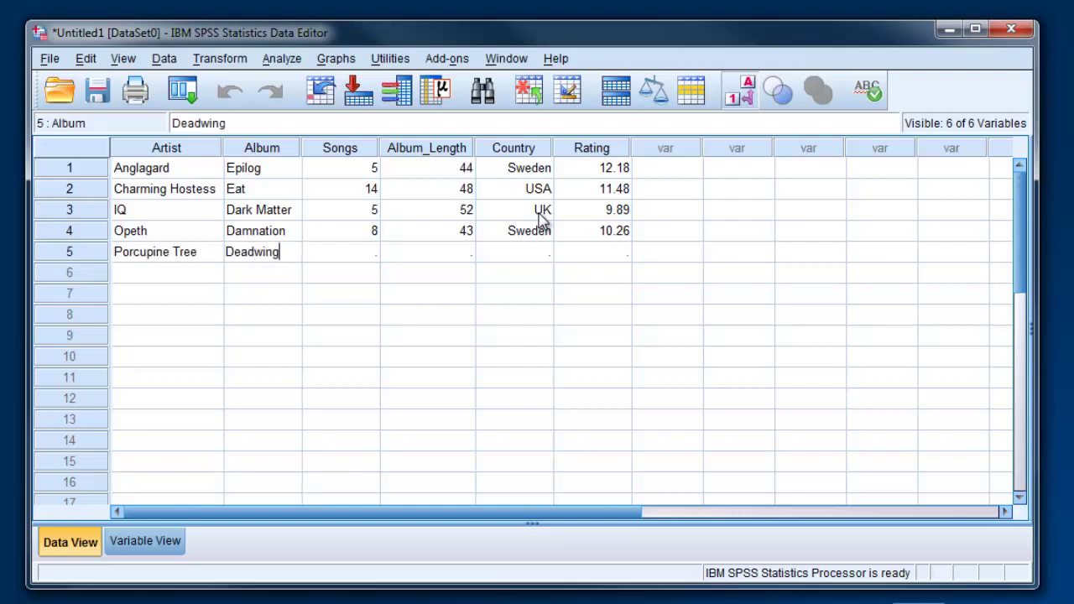
pyautogui.press('Tab')
pyautogui.write('9')
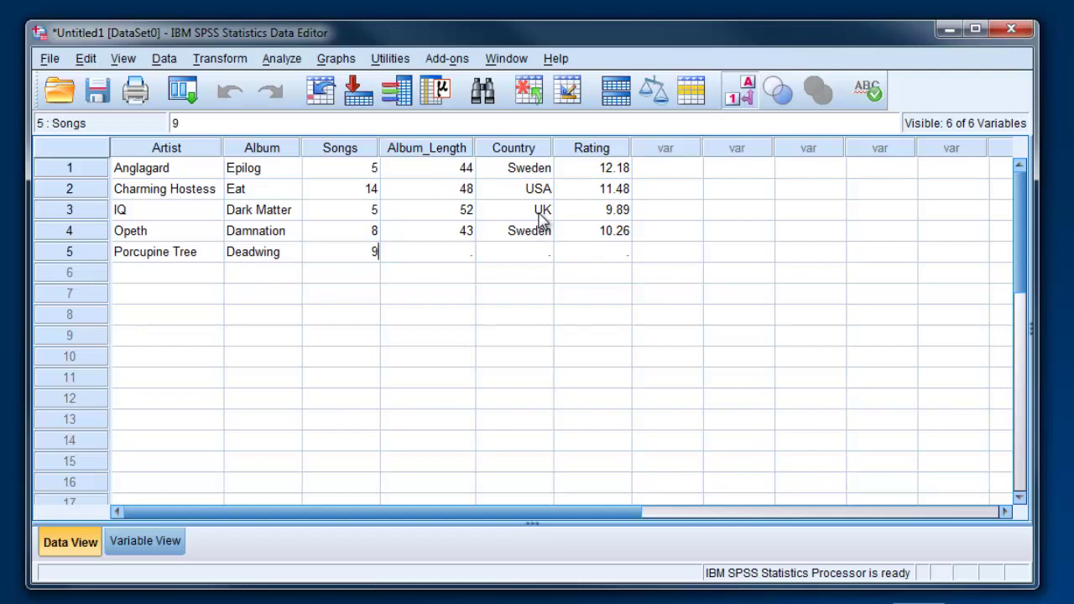
pyautogui.press('Tab')
pyautogui.write('60')
pyautogui.press('Tab')
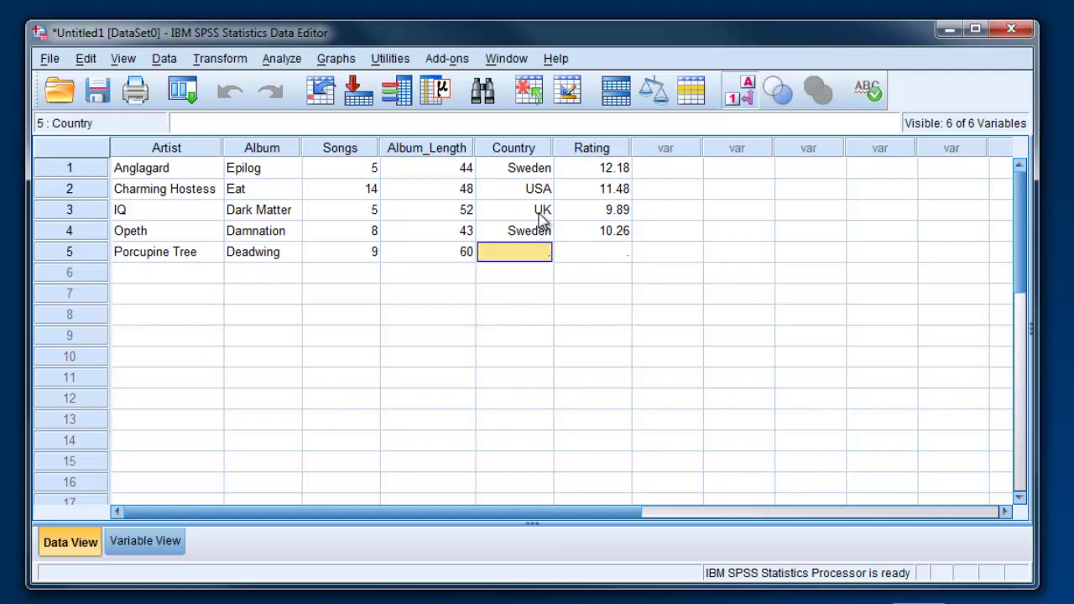
pyautogui.write('UK')
pyautogui.press('Tab')
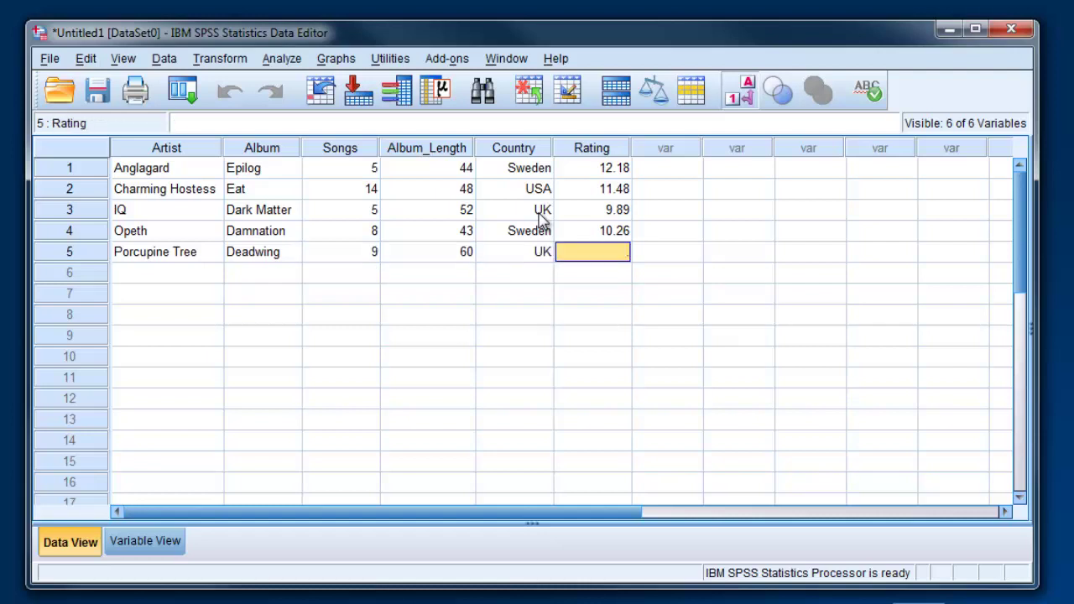
# Give row 5 a 9.93 rating, then enter Taal and Skymind in row 6
pyautogui.write('9.93')
pyautogui.press('Tab')
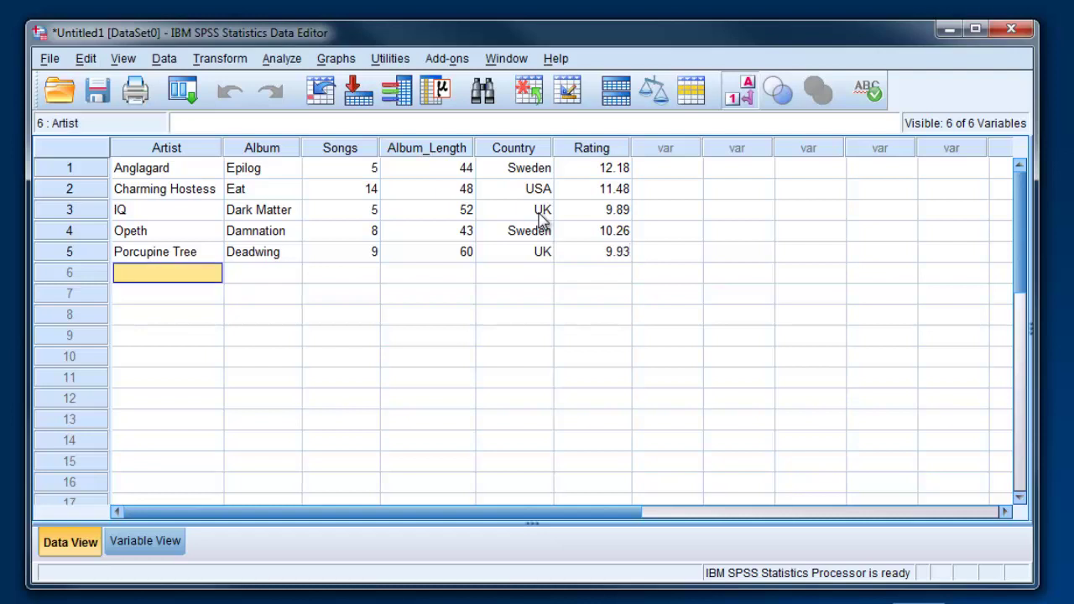
pyautogui.write('Taal')
pyautogui.press('Tab')
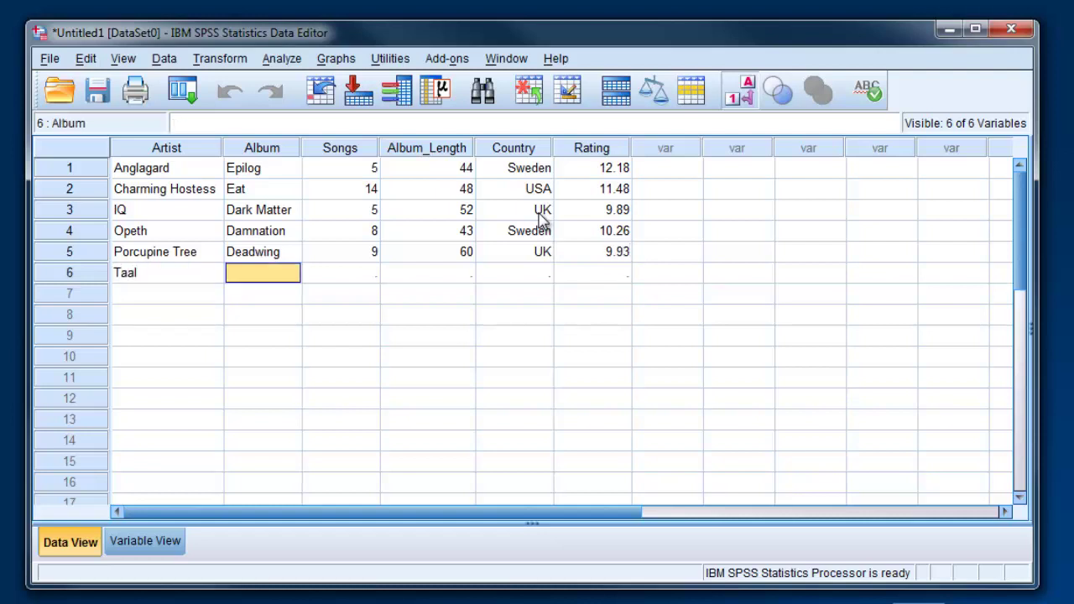
pyautogui.write('Skymind')
pyautogui.press('Tab')
# Complete row 6 with 6 songs, length 56, country France and rating 10.65
pyautogui.write('5')
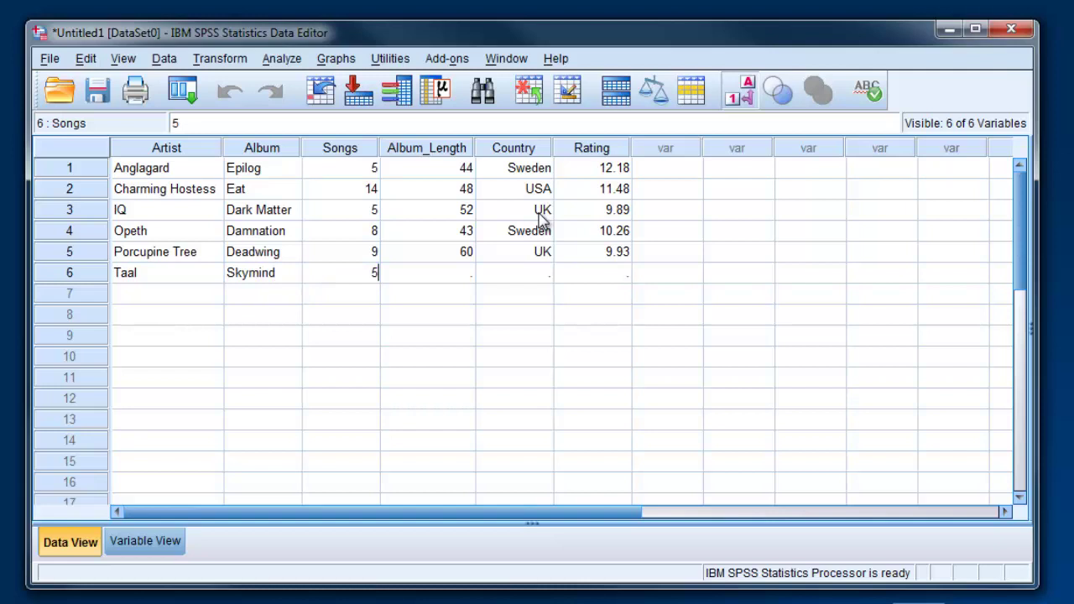
pyautogui.press('BackSpace')
pyautogui.write('6')
pyautogui.press('Tab')
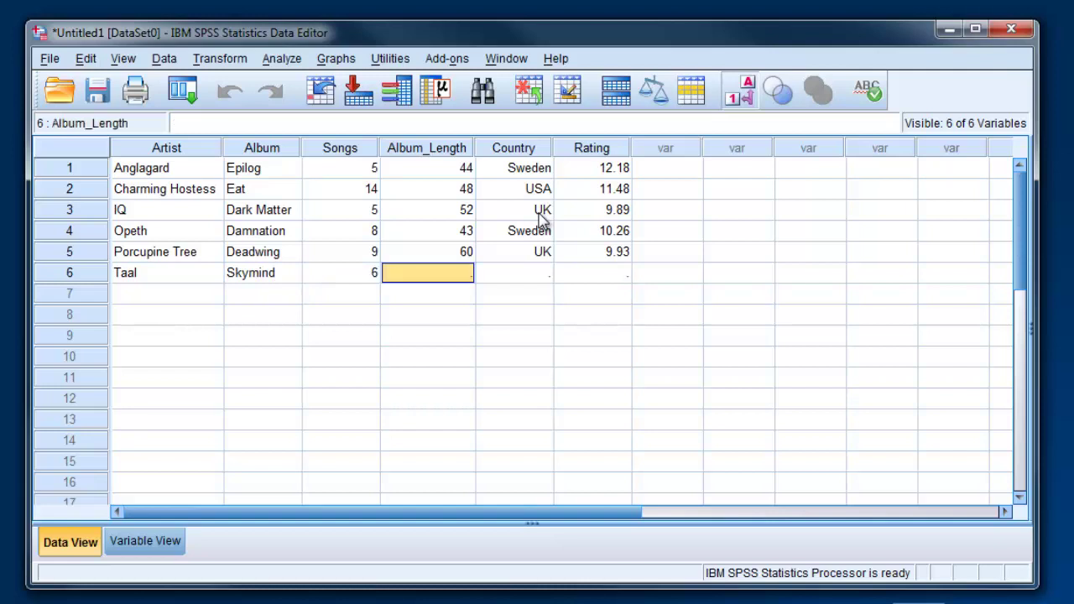
pyautogui.write('56')
pyautogui.press('Tab')
pyautogui.write('F')
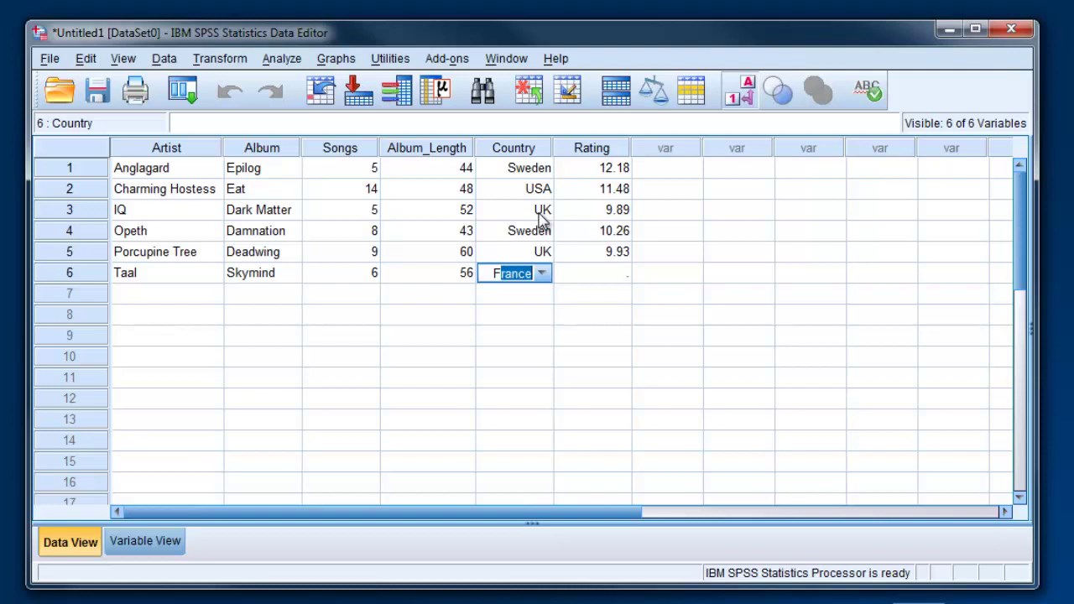
pyautogui.press('Tab')
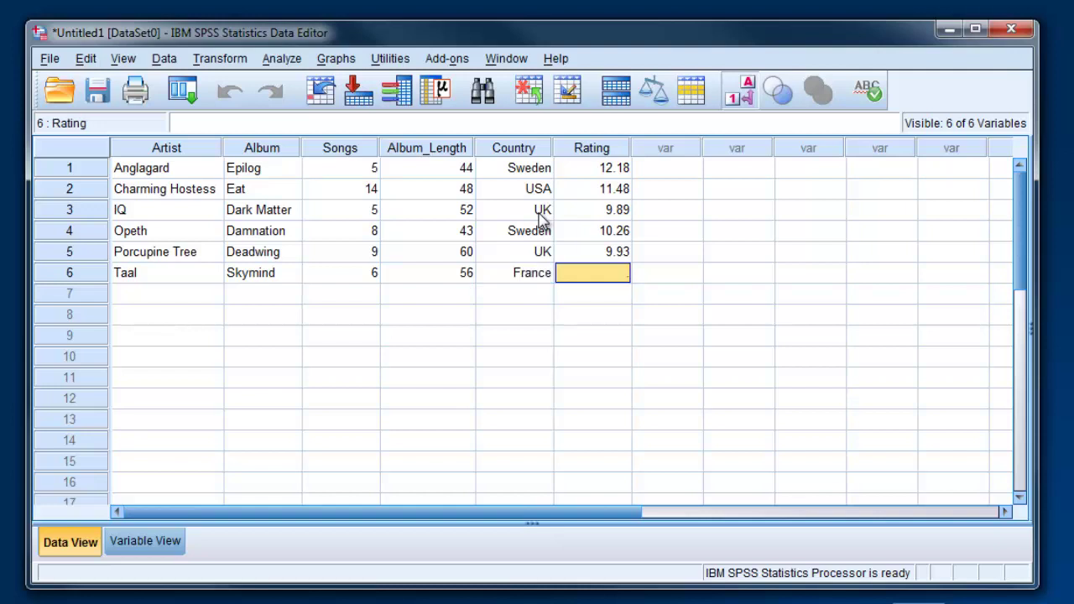
pyautogui.write('10.6')
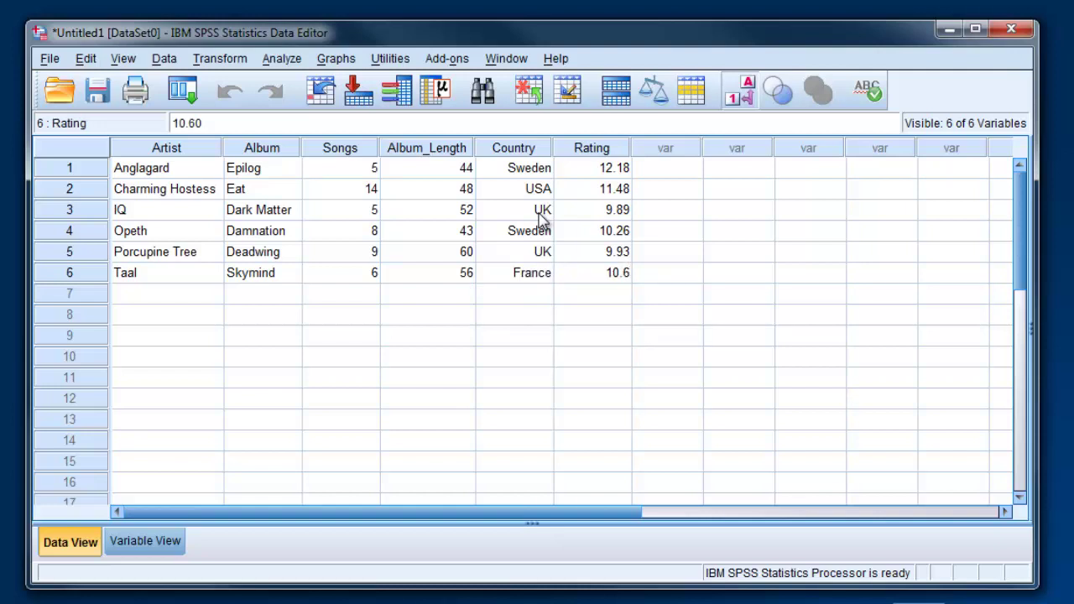
pyautogui.write('5')
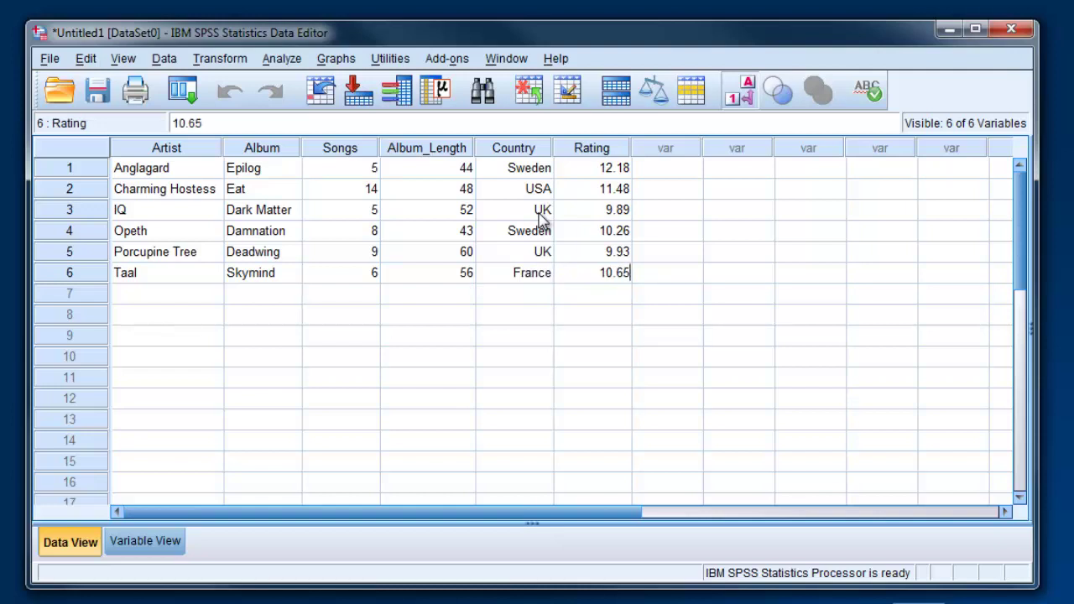